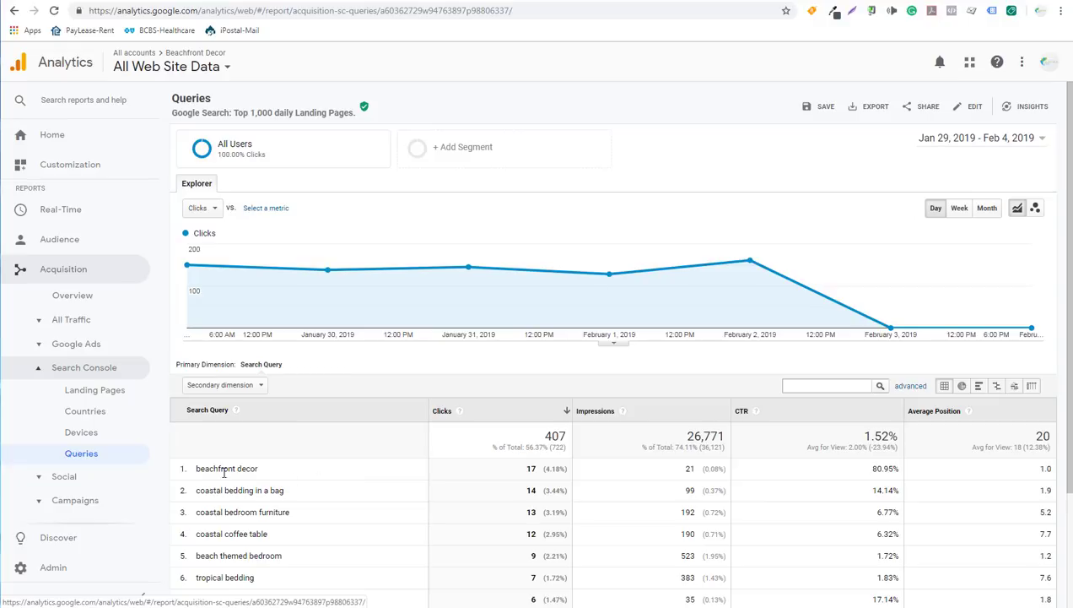
- View the Beachfront Decor Search Console Landing Pages report, then go to Google Ads Keyword Planner
{"action": "left_click", "coordinate": [85, 397]}
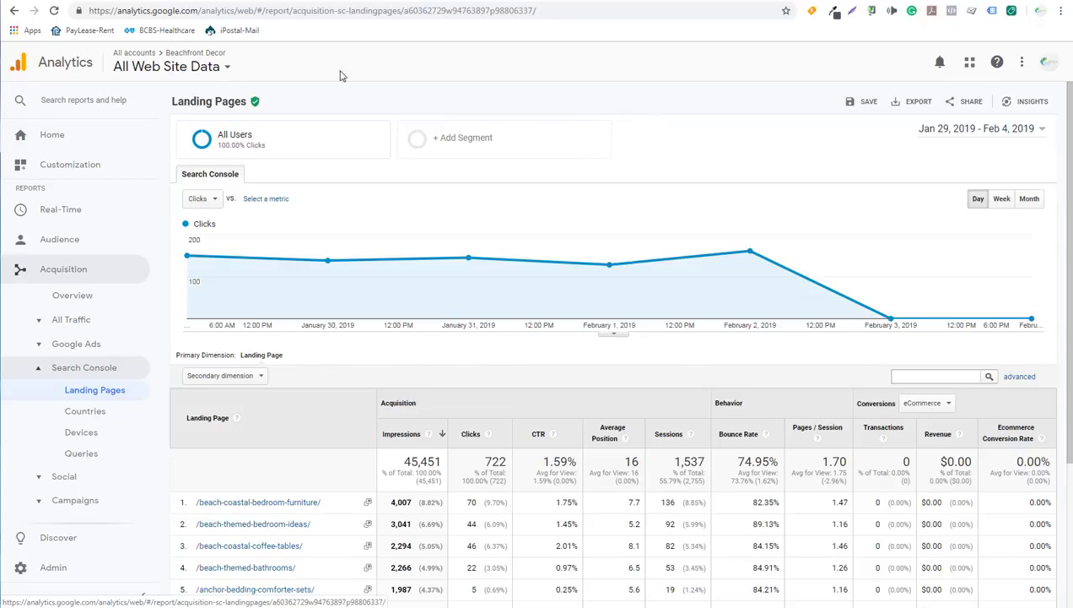
{"action": "left_click", "coordinate": [96, 5]}
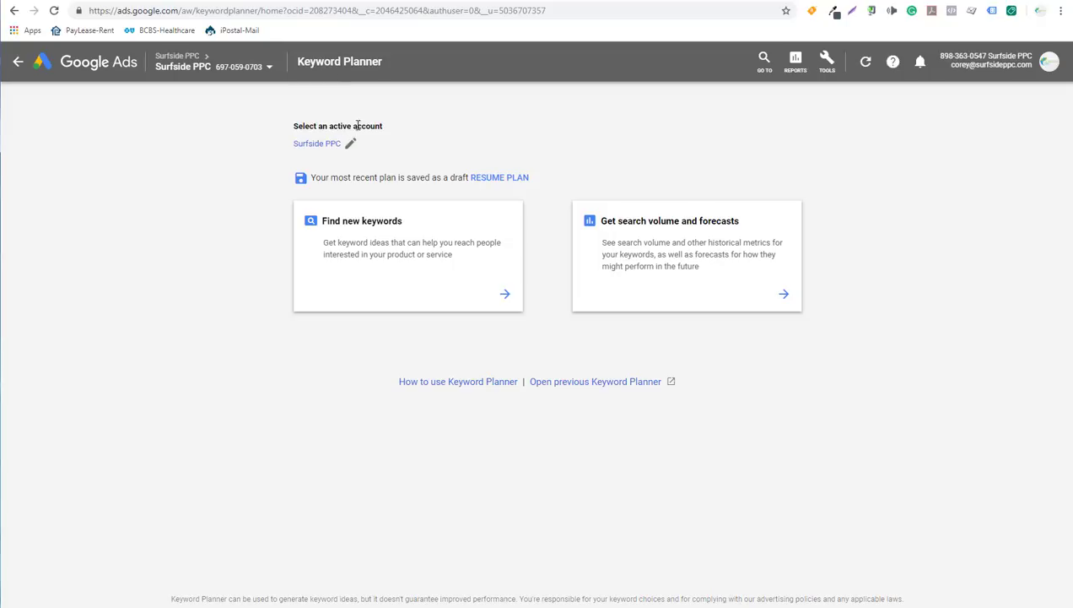
- Generate keyword ideas for the seed keyword 'beach decor': 1,330 ideas, 12,100 monthly searches
{"action": "left_click", "coordinate": [447, 258]}
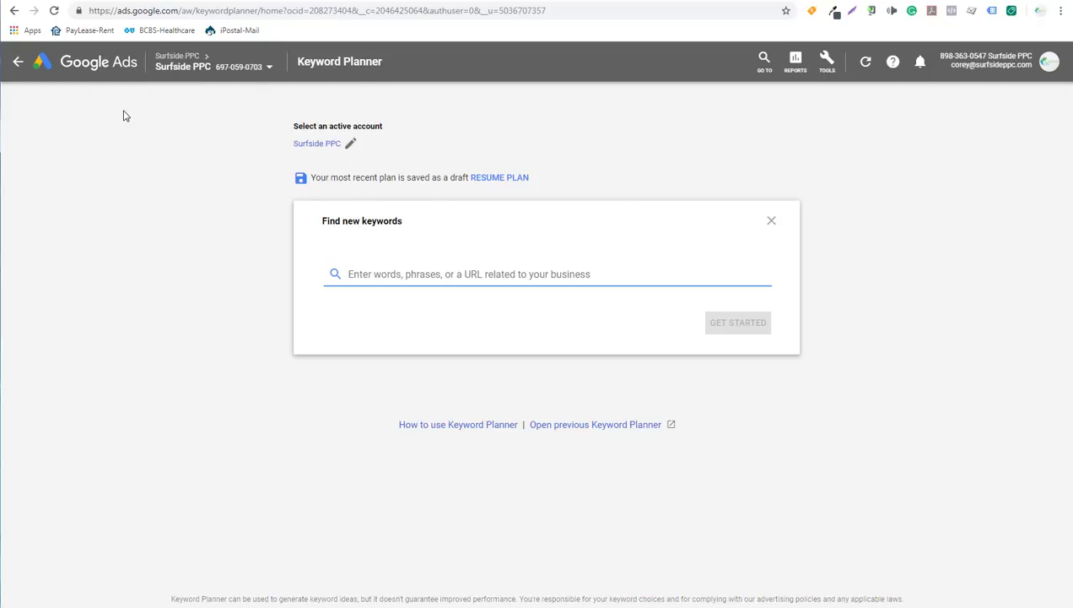
{"action": "left_click", "coordinate": [827, 62]}
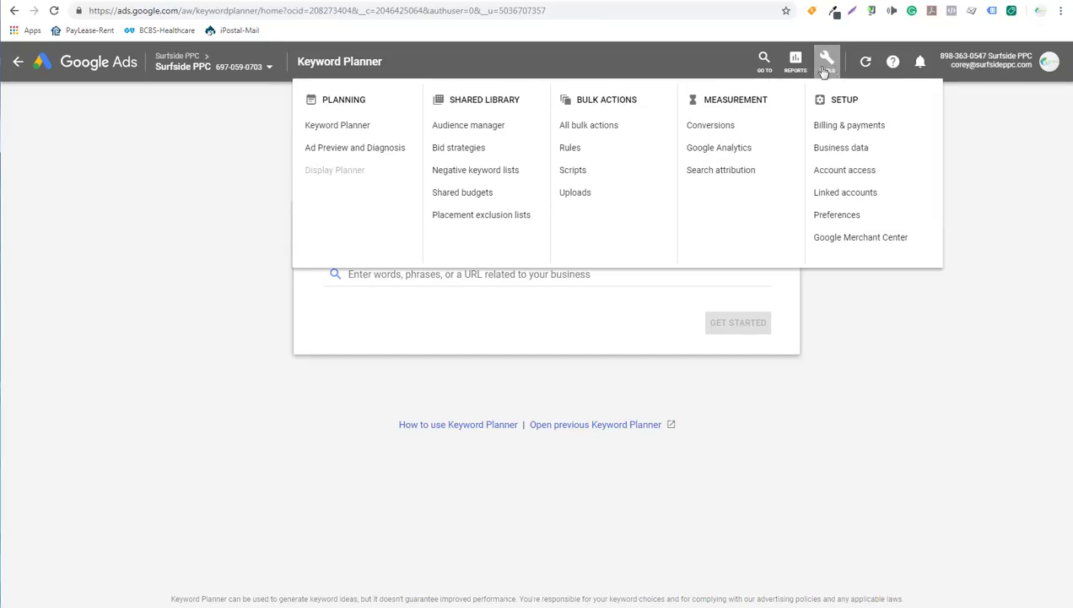
{"action": "left_click", "coordinate": [325, 127]}
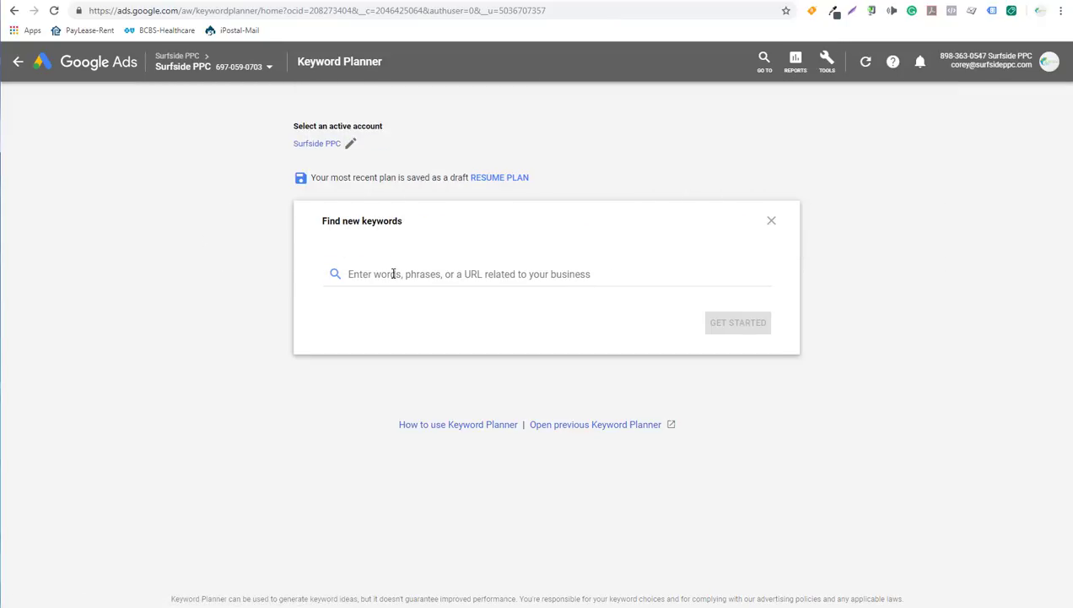
{"action": "left_click", "coordinate": [429, 278]}
{"action": "type", "text": "be"}
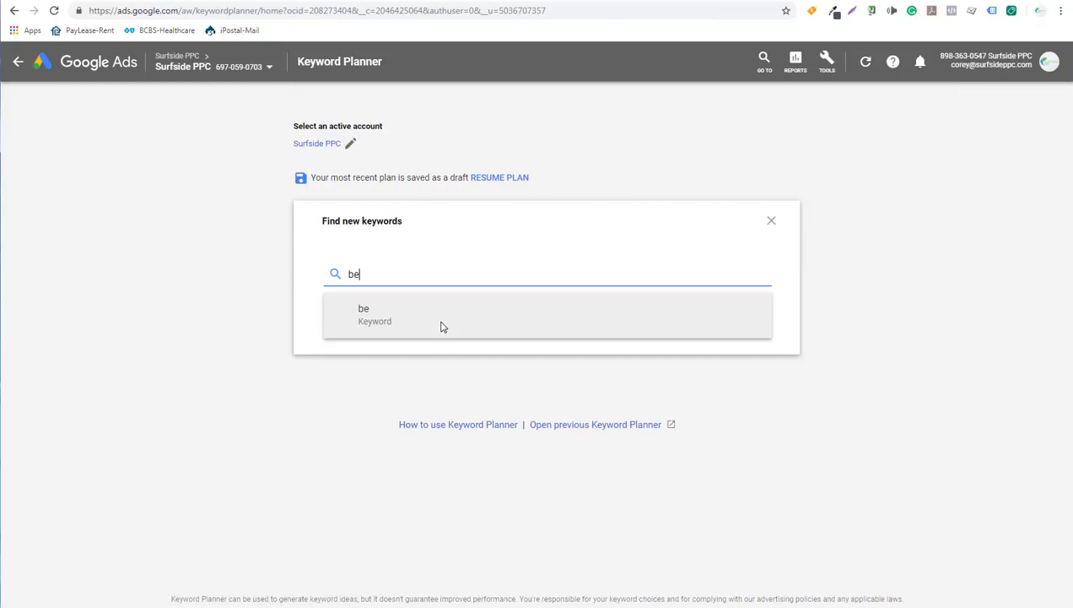
{"action": "type", "text": "ach decp"}
{"action": "type", "text": "r"}
{"action": "left_click", "coordinate": [439, 328]}
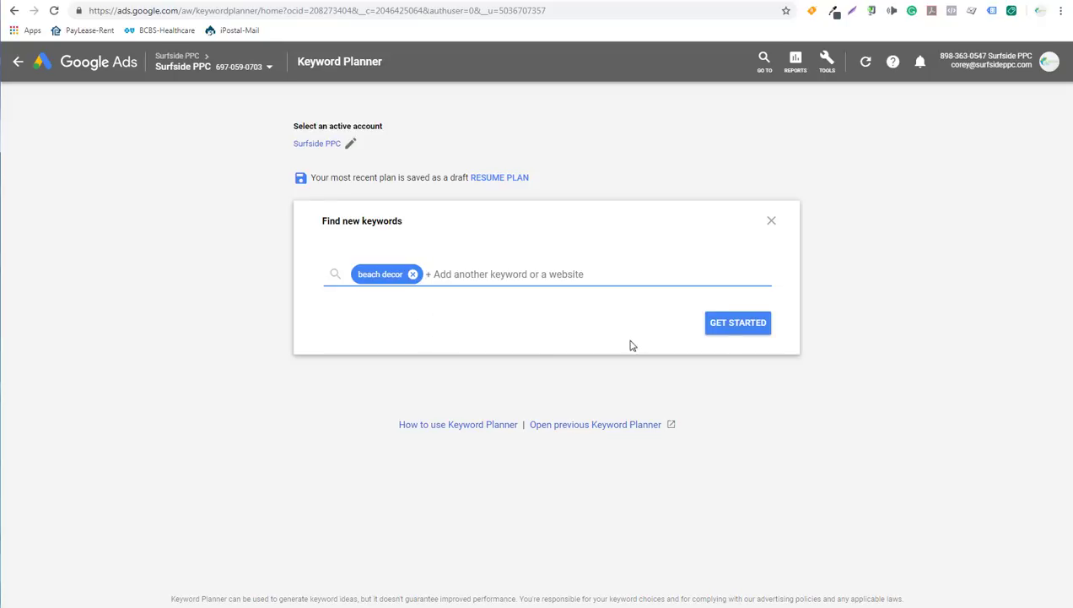
{"action": "left_click", "coordinate": [746, 334]}
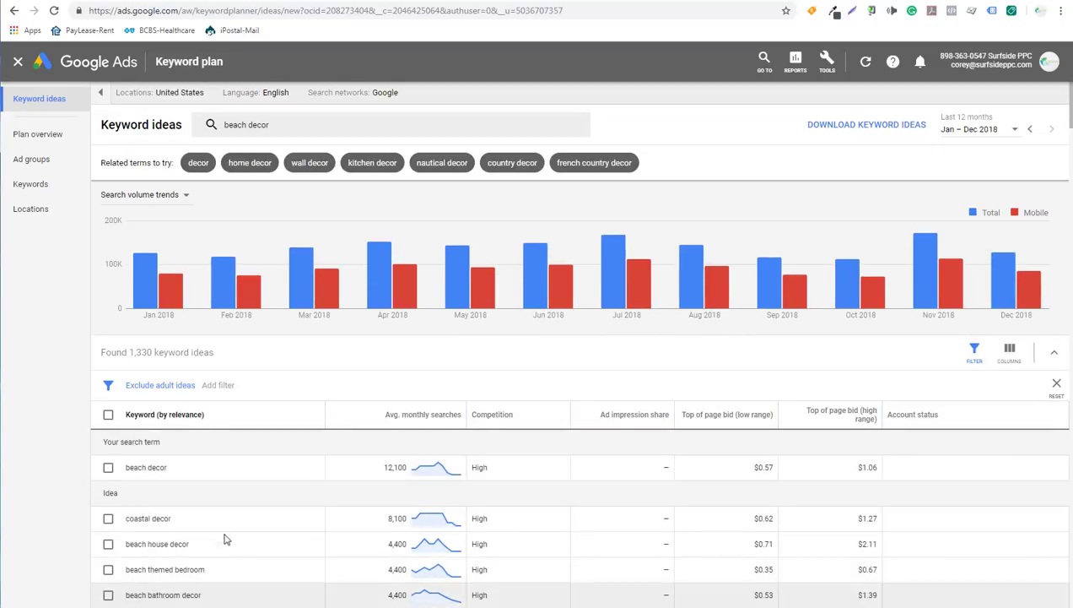
- Scroll through the beach decor keyword ideas table, then switch to the Ubersuggest tab
{"action": "scroll", "coordinate": [287, 502], "scroll_direction": "down", "scroll_amount": 2}
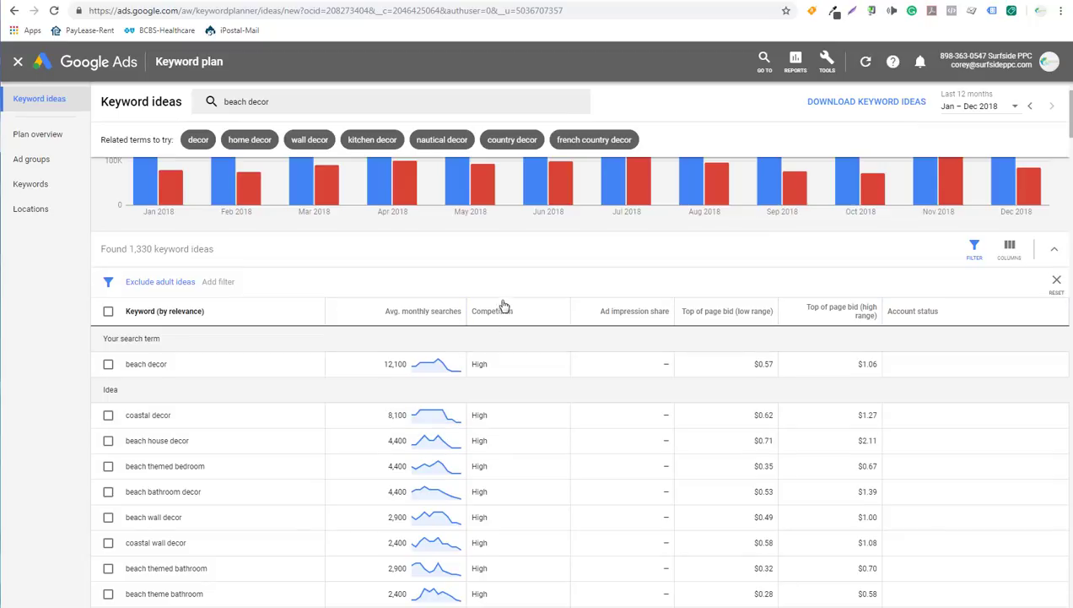
{"action": "scroll", "coordinate": [514, 377], "scroll_direction": "up", "scroll_amount": 2}
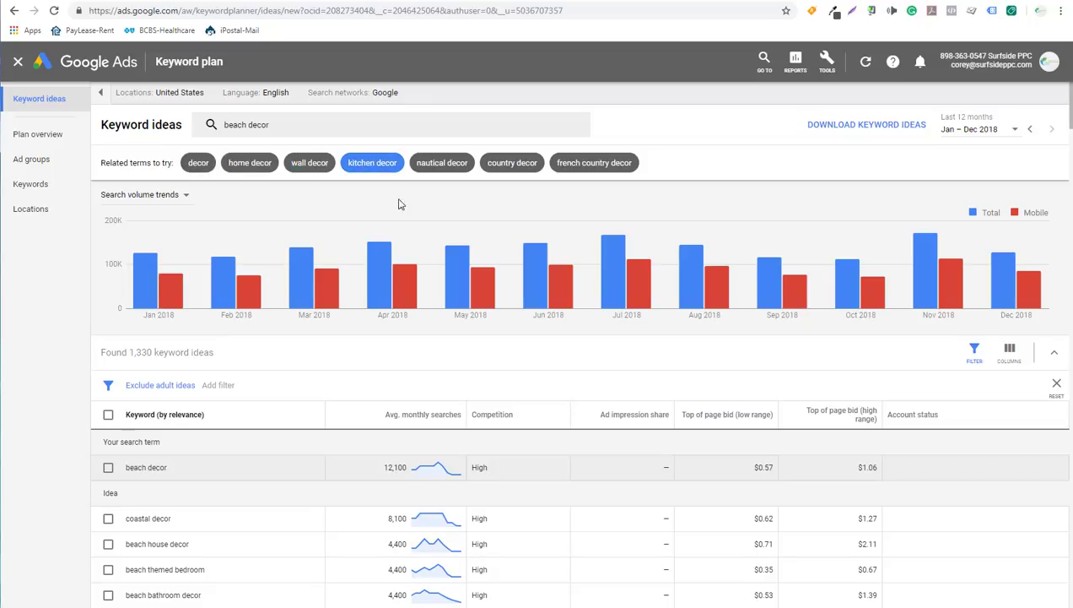
{"action": "scroll", "coordinate": [377, 376], "scroll_direction": "down", "scroll_amount": 2}
{"action": "scroll", "coordinate": [378, 376], "scroll_direction": "down", "scroll_amount": 10}
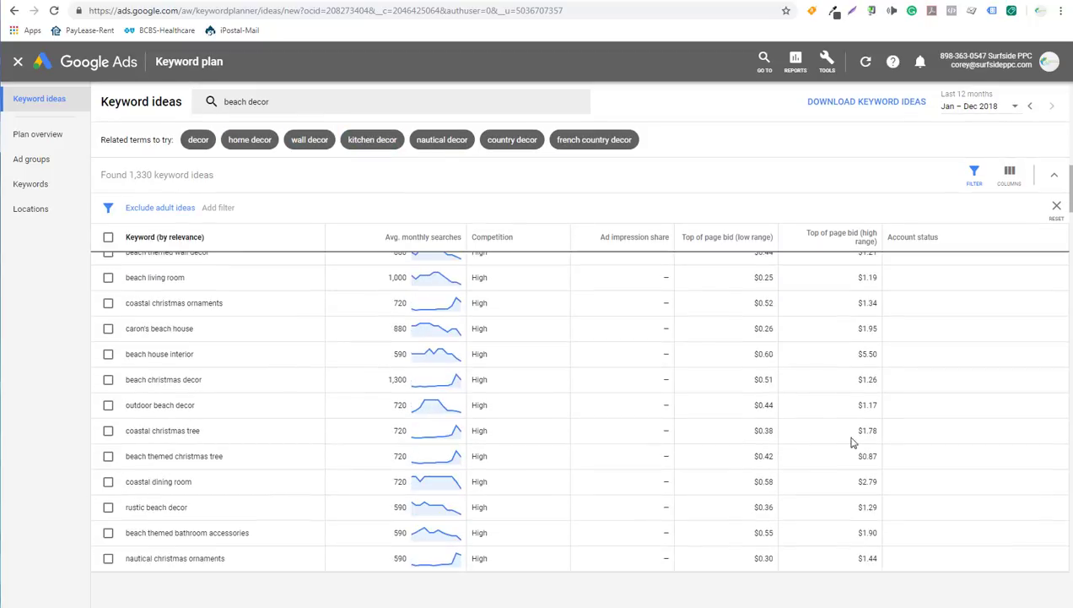
{"action": "scroll", "coordinate": [924, 436], "scroll_direction": "down", "scroll_amount": 6}
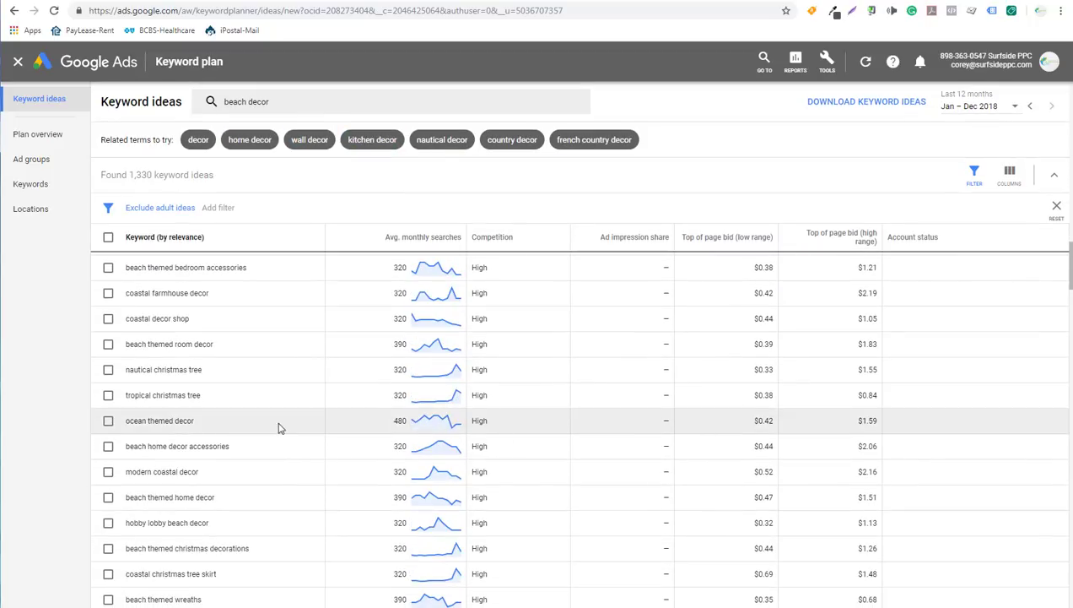
{"action": "scroll", "coordinate": [277, 428], "scroll_direction": "up", "scroll_amount": 2}
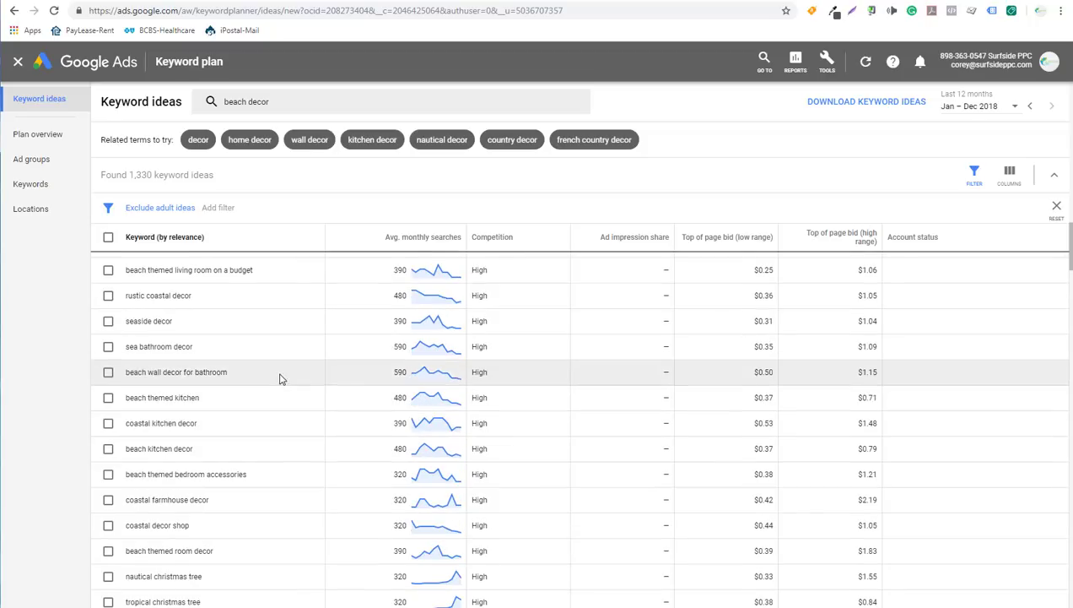
{"action": "scroll", "coordinate": [281, 379], "scroll_direction": "up", "scroll_amount": 2}
{"action": "scroll", "coordinate": [281, 379], "scroll_direction": "up", "scroll_amount": 4}
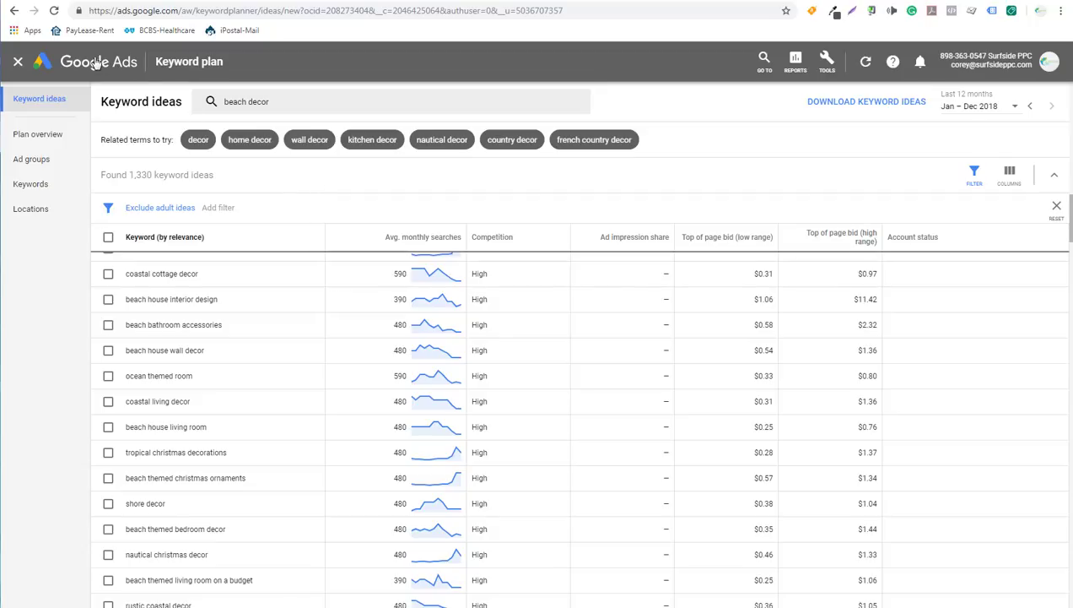
{"action": "key", "text": "ctrl+Tab"}
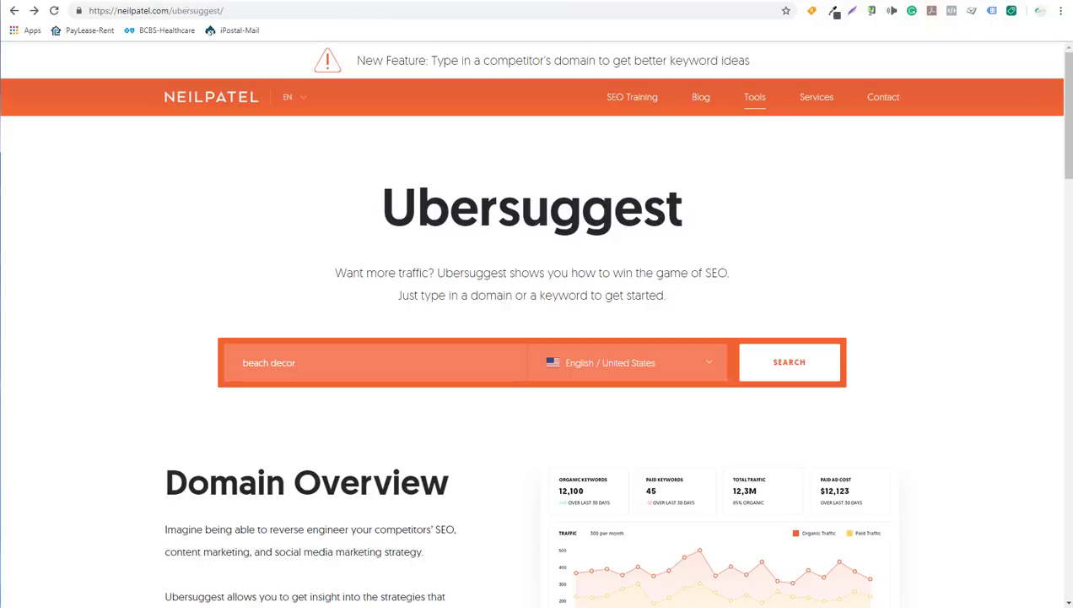
- Search 'beach decor' in Ubersuggest and list its 95 keyword ideas (volume 12,100, SD 51)
{"action": "left_click", "coordinate": [802, 371]}
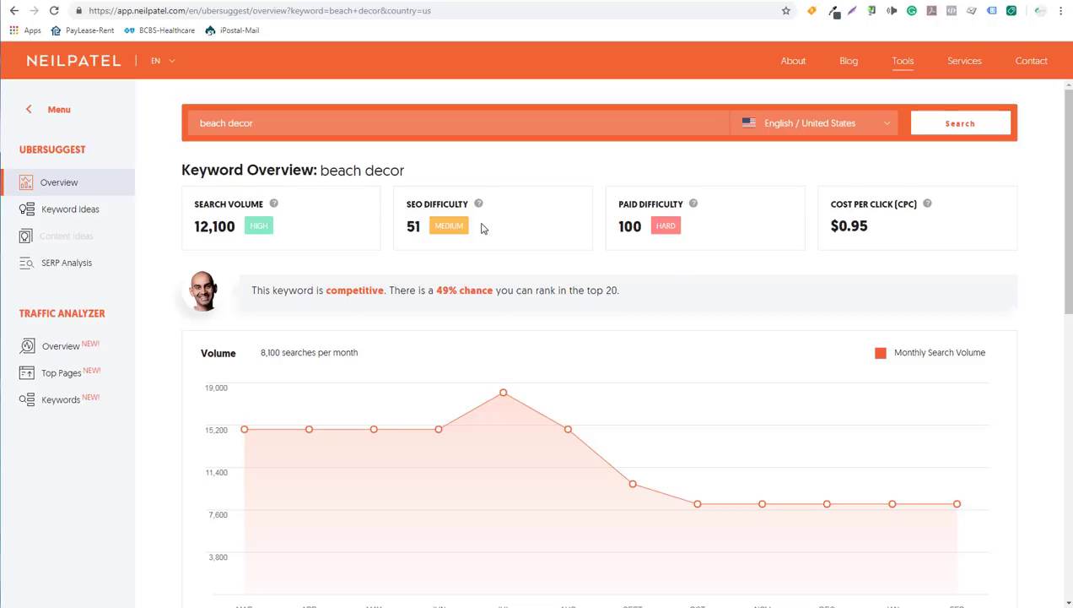
{"action": "left_click", "coordinate": [65, 218]}
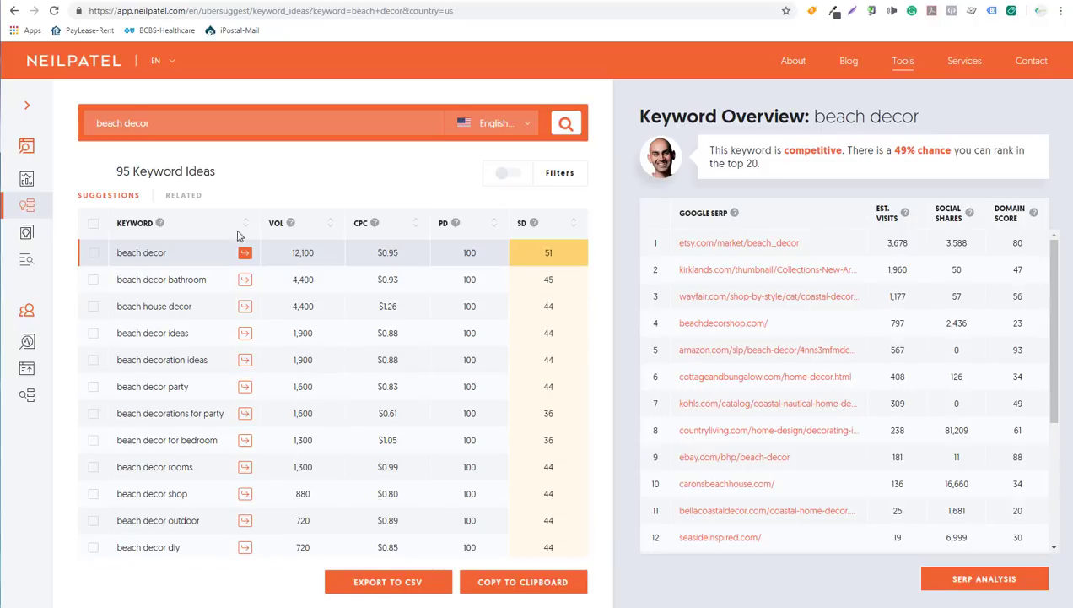
- Show the 701 related keywords for beach decor, then switch to Google Search Console
{"action": "left_click", "coordinate": [183, 202]}
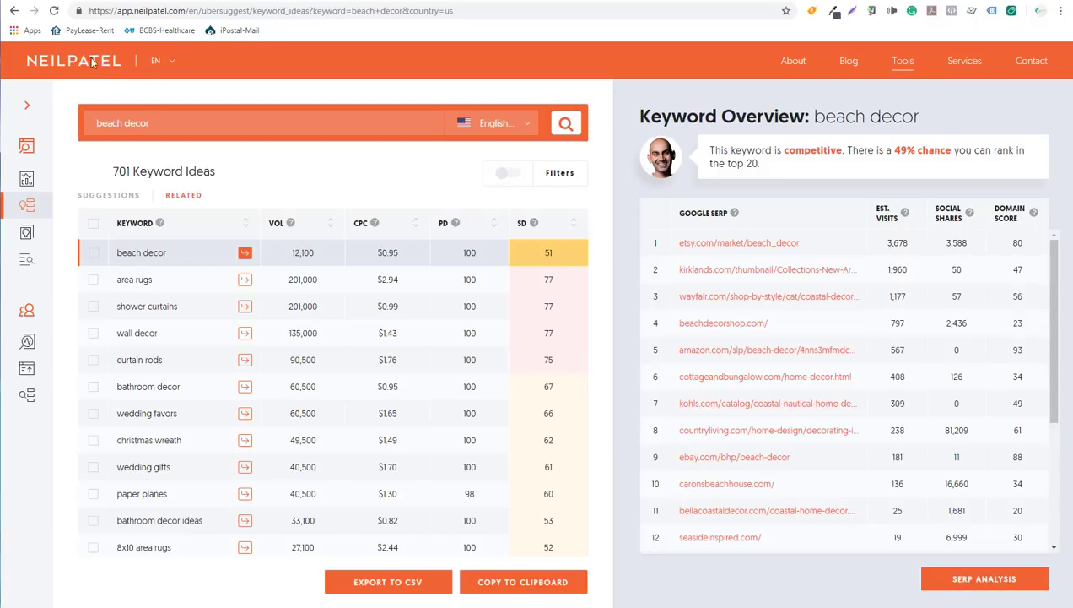
{"action": "left_click", "coordinate": [221, 5]}
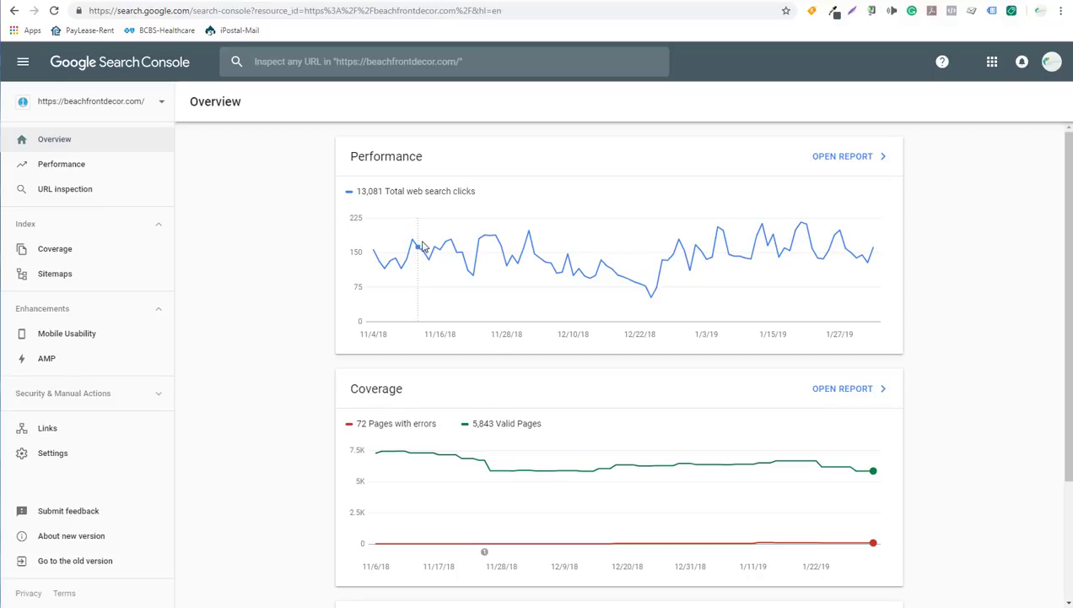
- Open the Search Console Performance report for beachfrontdecor.com
{"action": "mouse_move", "coordinate": [606, 274]}
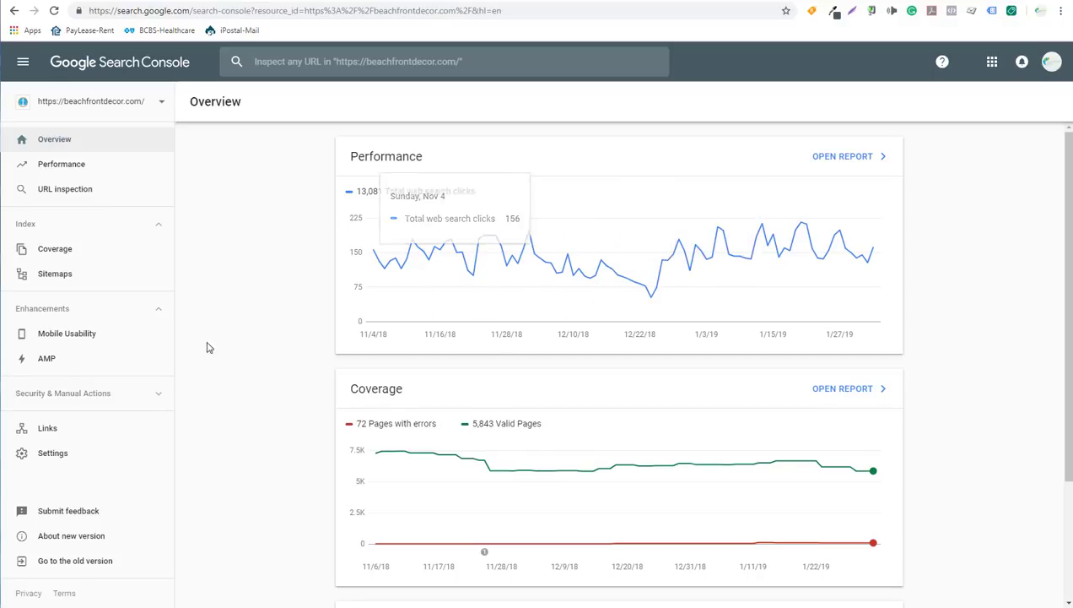
{"action": "scroll", "coordinate": [268, 351], "scroll_direction": "down", "scroll_amount": 2}
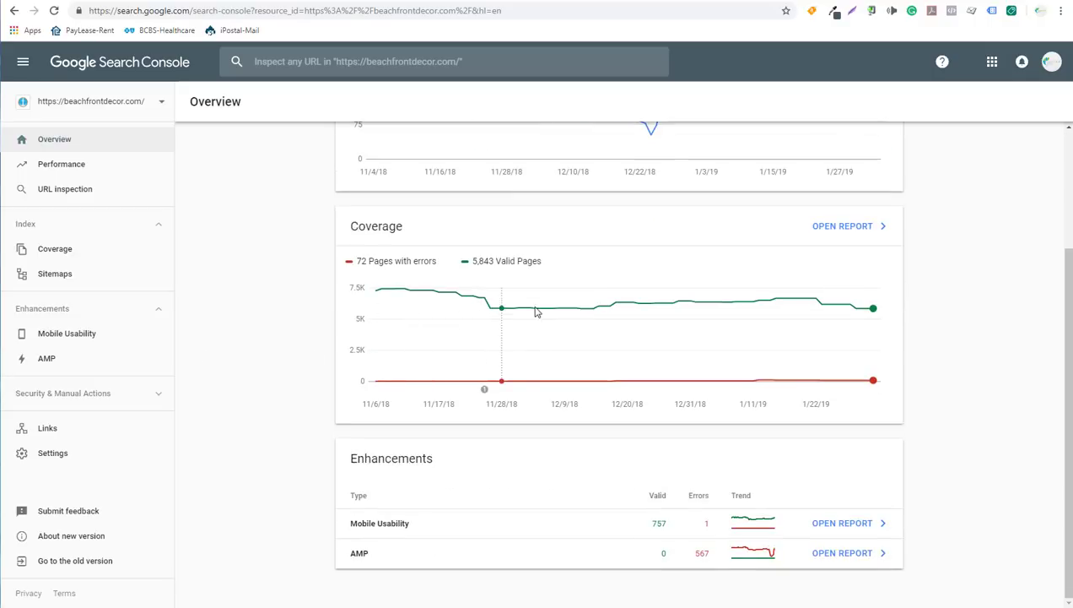
{"action": "left_click", "coordinate": [59, 165]}
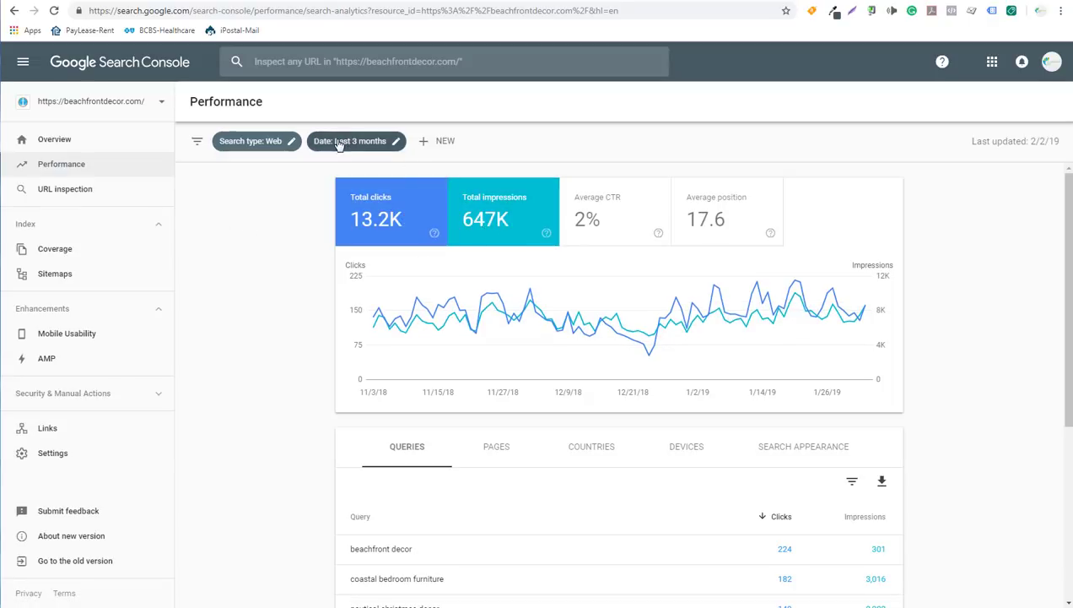
{"action": "scroll", "coordinate": [258, 338], "scroll_direction": "down", "scroll_amount": 3}
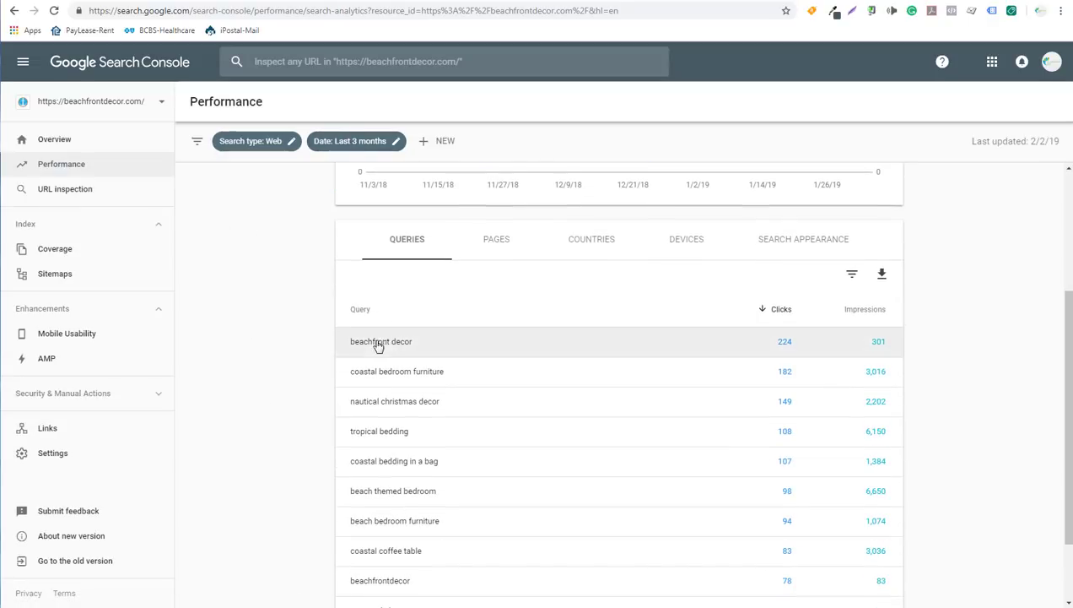
- Sort queries by impressions, topped by 'beach themed bedroom' at 6,650, then go to PageSpeed Insights
{"action": "left_click", "coordinate": [49, 4]}
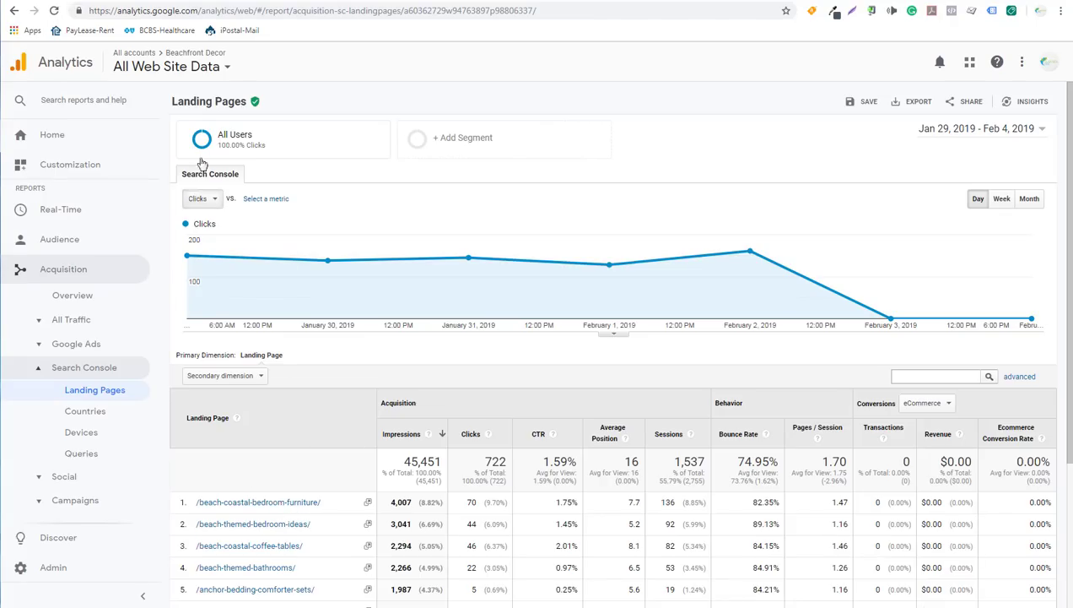
{"action": "key", "text": "ctrl+Tab"}
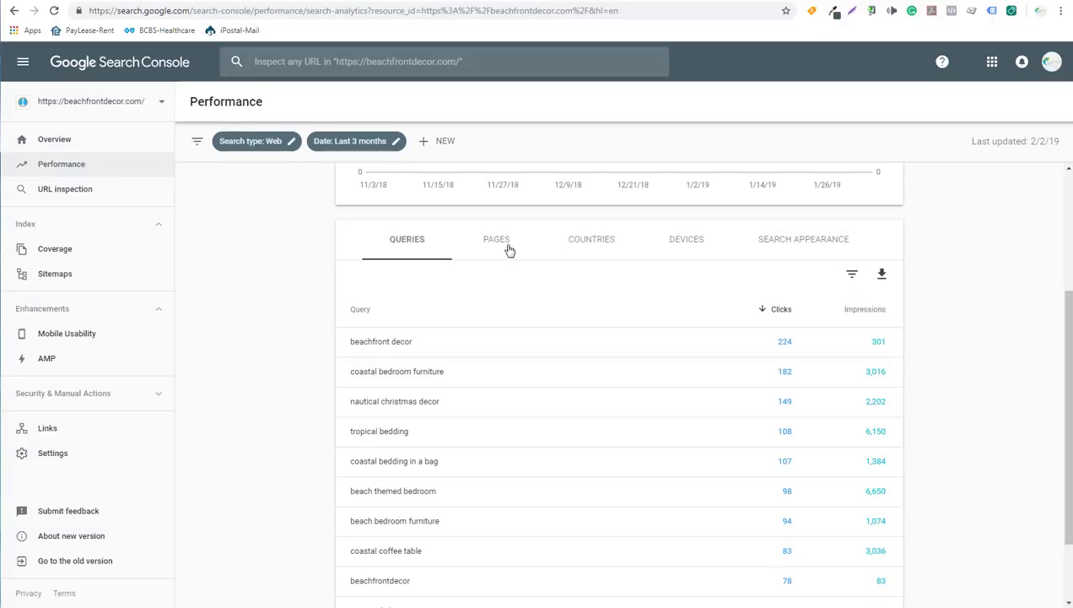
{"action": "left_click", "coordinate": [865, 311]}
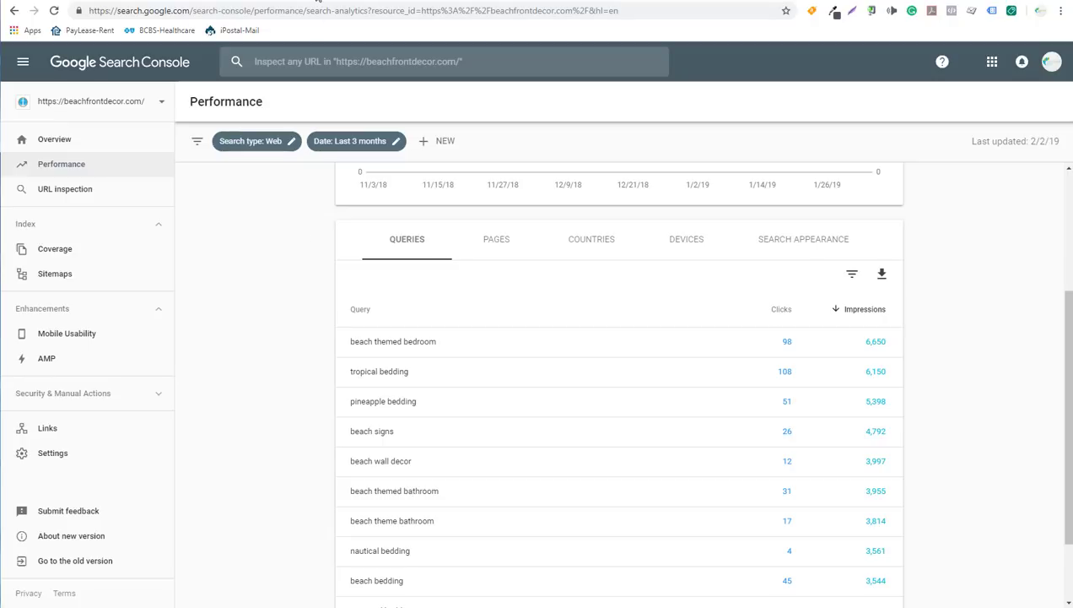
{"action": "left_click", "coordinate": [318, 2]}
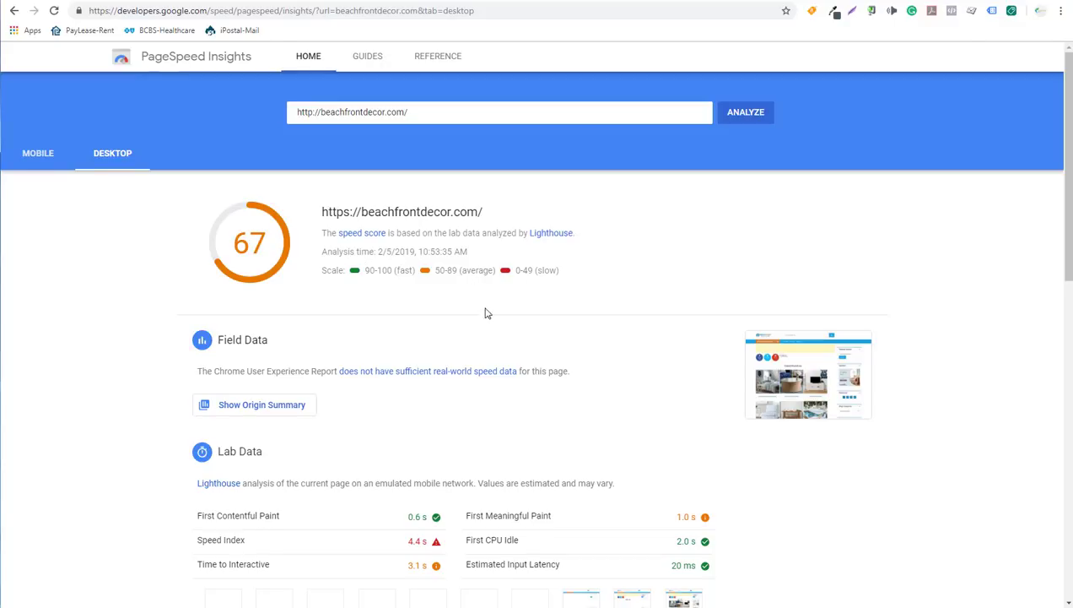
- Expand Defer unused CSS to review the wasteful stylesheets, then move to the GTmetrix home page
{"action": "scroll", "coordinate": [487, 312], "scroll_direction": "down", "scroll_amount": 2}
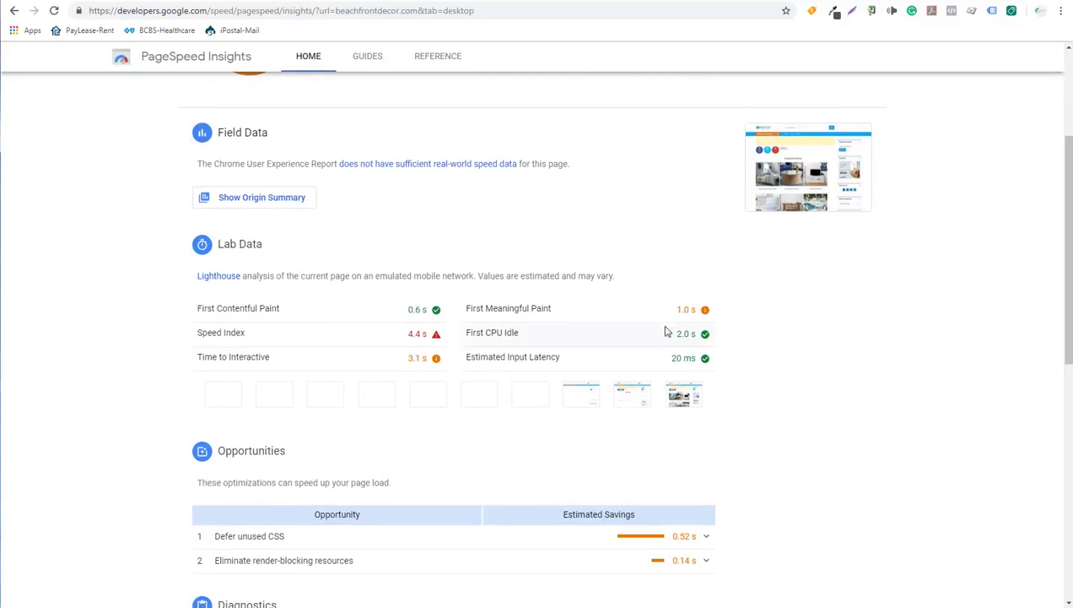
{"action": "scroll", "coordinate": [745, 371], "scroll_direction": "down", "scroll_amount": 1}
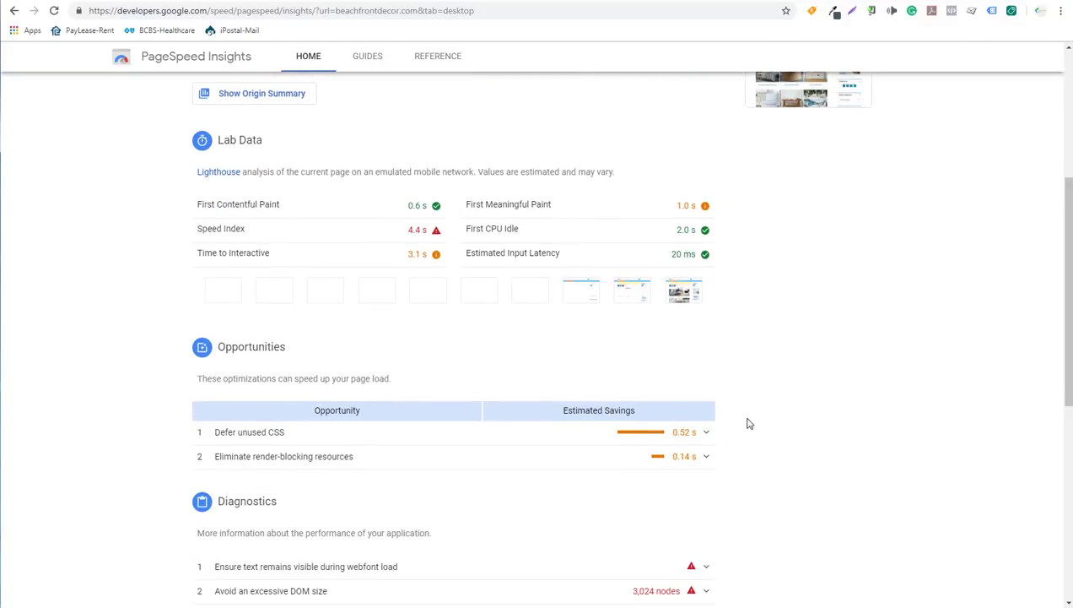
{"action": "left_click", "coordinate": [707, 433]}
{"action": "scroll", "coordinate": [511, 439], "scroll_direction": "down", "scroll_amount": 2}
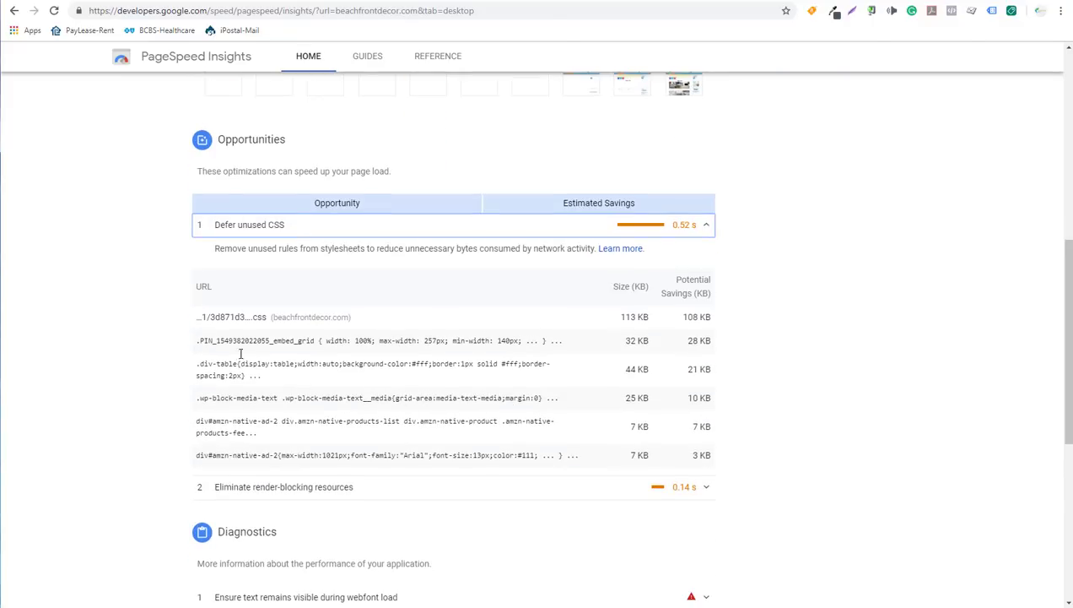
{"action": "scroll", "coordinate": [139, 285], "scroll_direction": "up", "scroll_amount": 3}
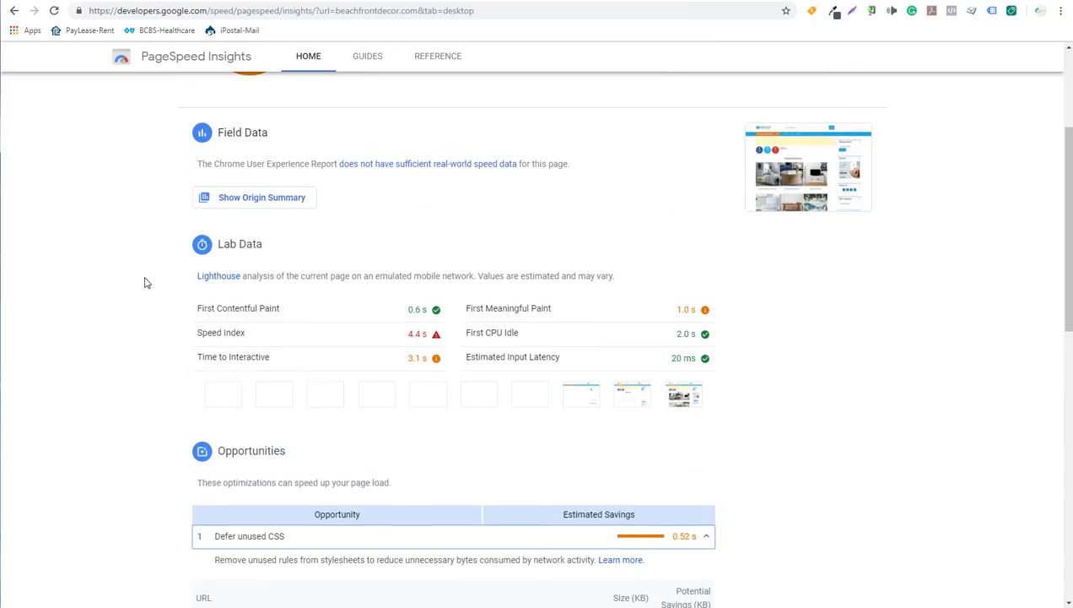
{"action": "left_click", "coordinate": [368, 28]}
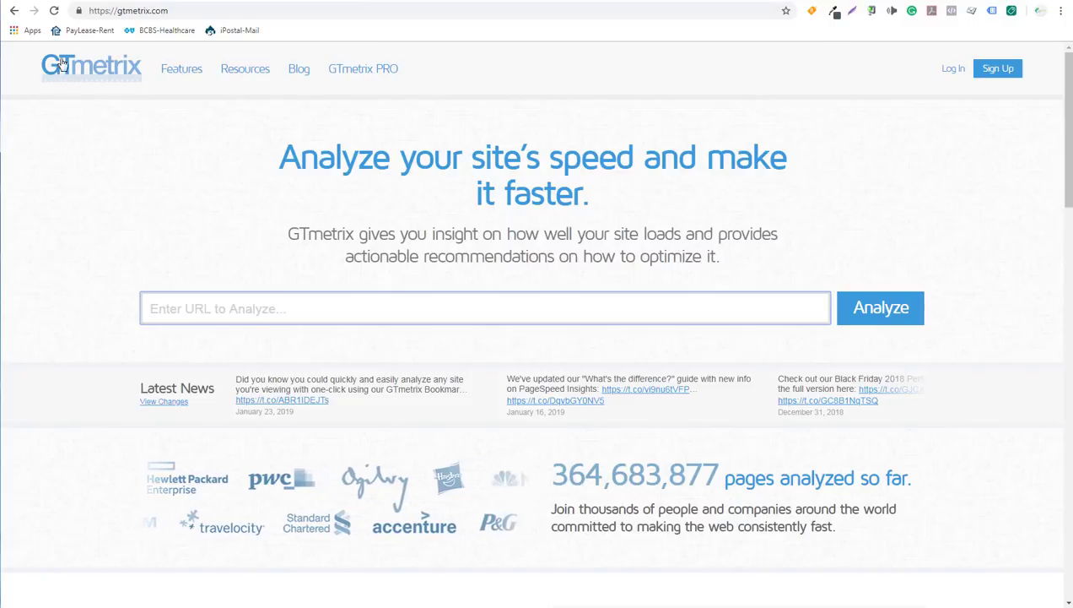
- Highlight GTmetrix's 364,684,122 pages-analyzed counter, then switch to the beachfrontdecor.com SEO Analyzer report
{"action": "left_click", "coordinate": [219, 313]}
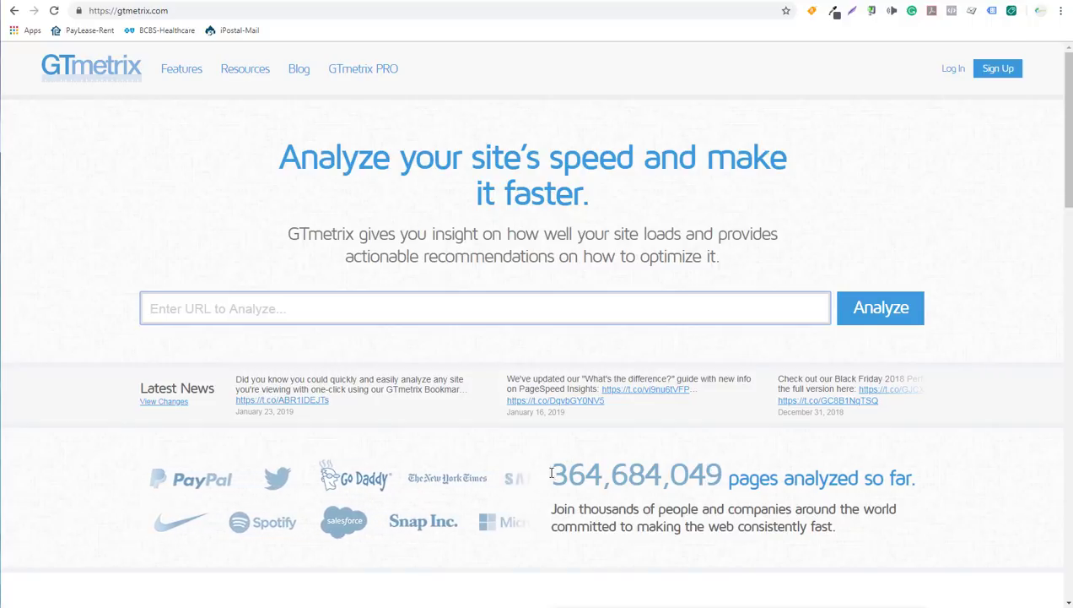
{"action": "left_click_drag", "start_coordinate": [551, 473], "coordinate": [606, 476]}
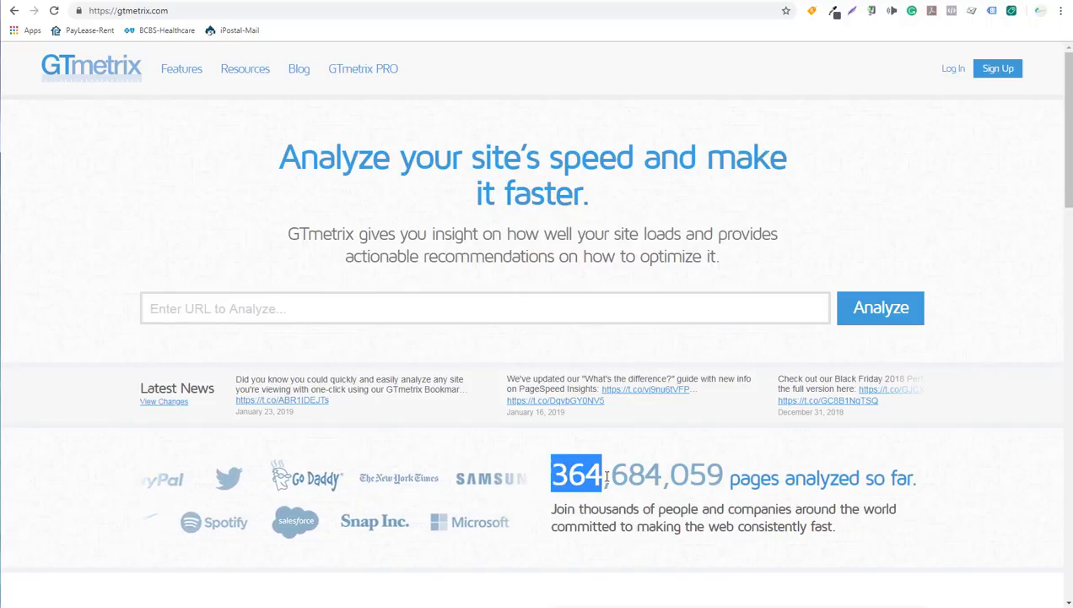
{"action": "left_click", "coordinate": [607, 477]}
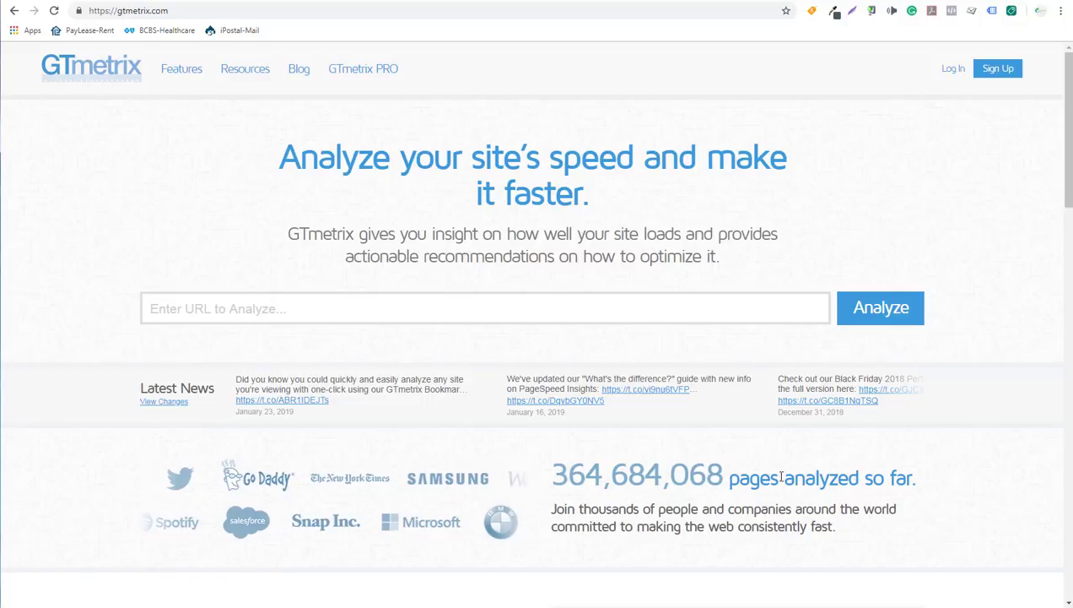
{"action": "left_click_drag", "start_coordinate": [720, 477], "coordinate": [553, 477]}
{"action": "left_click", "coordinate": [740, 487]}
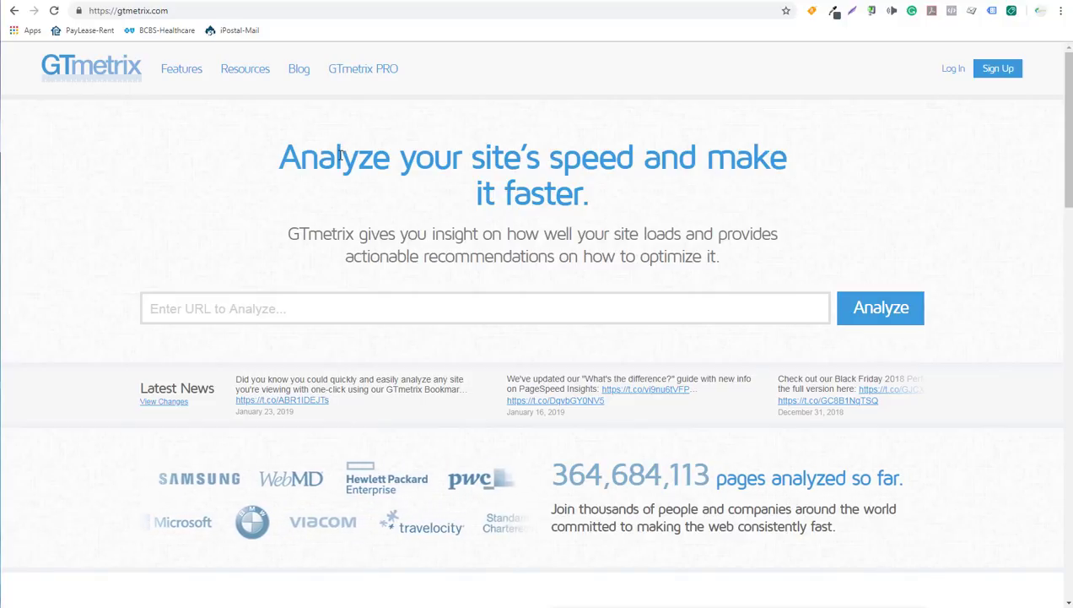
{"action": "left_click", "coordinate": [435, 3]}
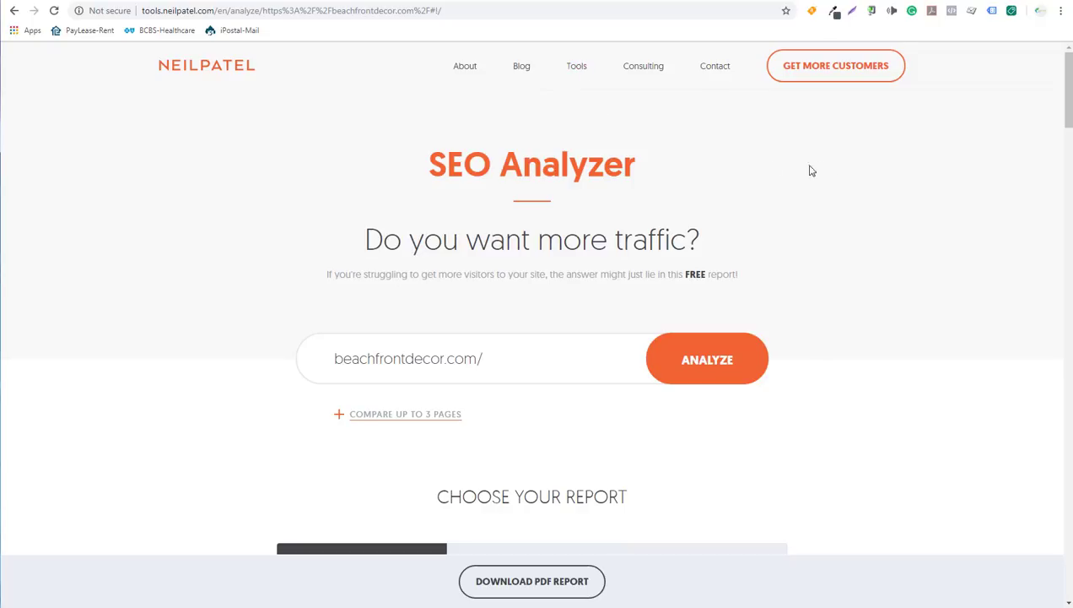
- Scroll past the SEO C- and speed 68 scores to the desktop page screenshot preview
{"action": "scroll", "coordinate": [233, 224], "scroll_direction": "down", "scroll_amount": 2}
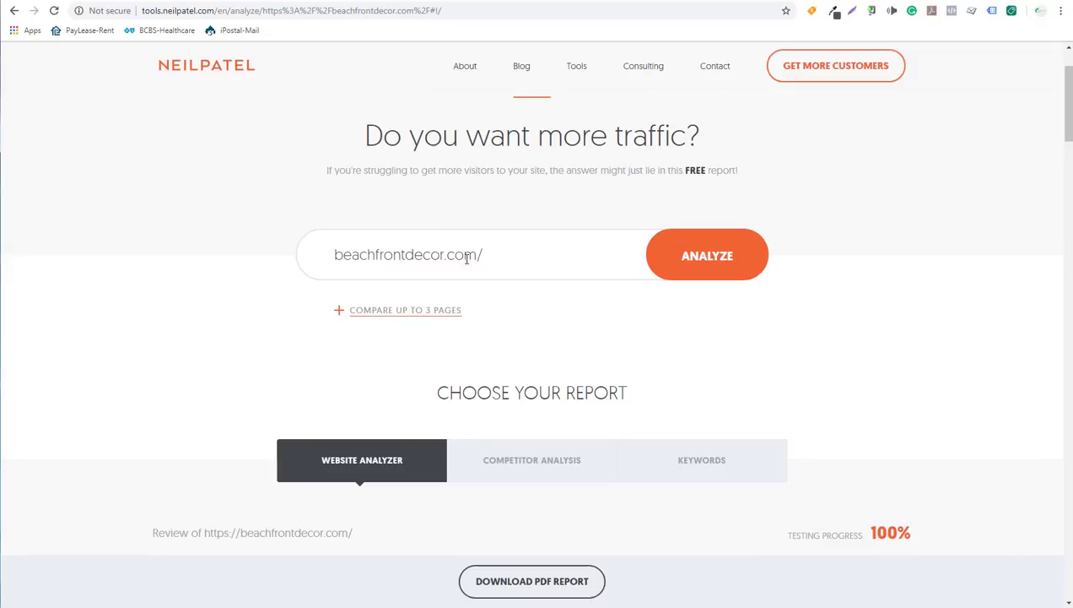
{"action": "scroll", "coordinate": [162, 249], "scroll_direction": "down", "scroll_amount": 4}
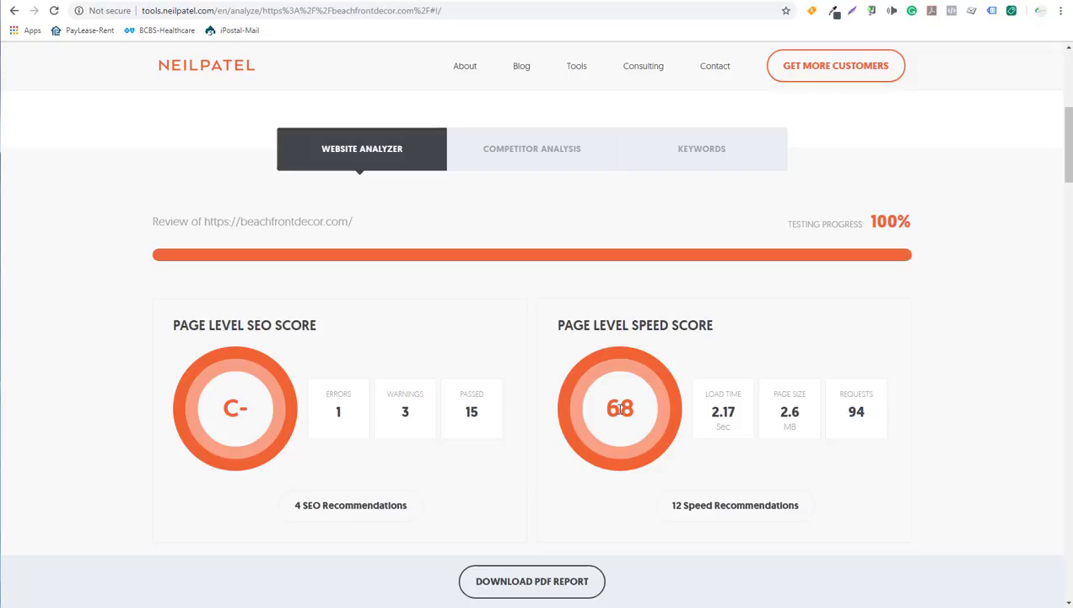
{"action": "scroll", "coordinate": [192, 329], "scroll_direction": "down", "scroll_amount": 2}
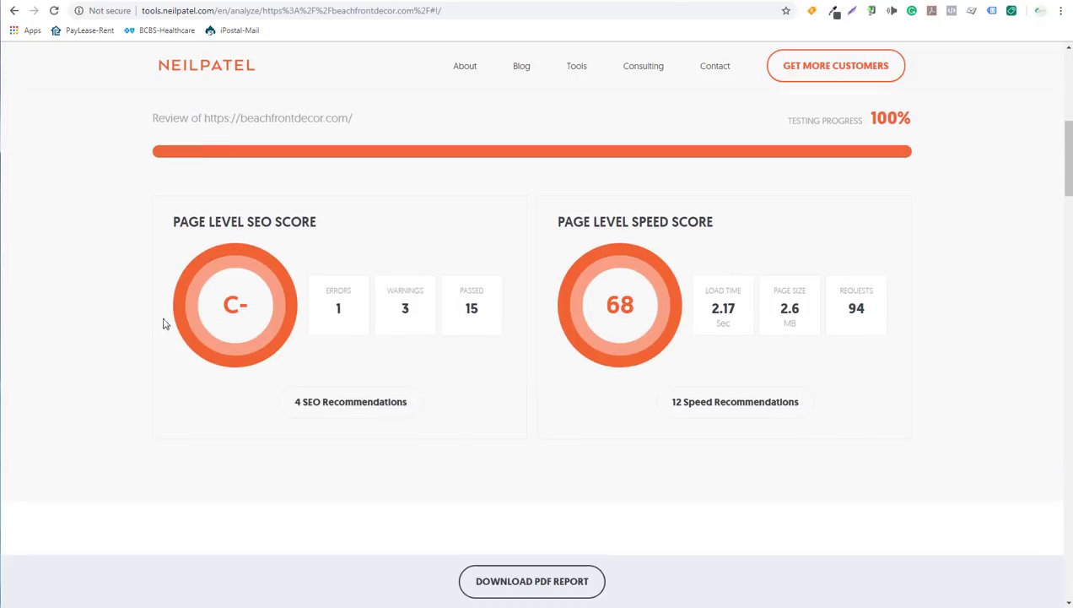
{"action": "scroll", "coordinate": [139, 316], "scroll_direction": "down", "scroll_amount": 2}
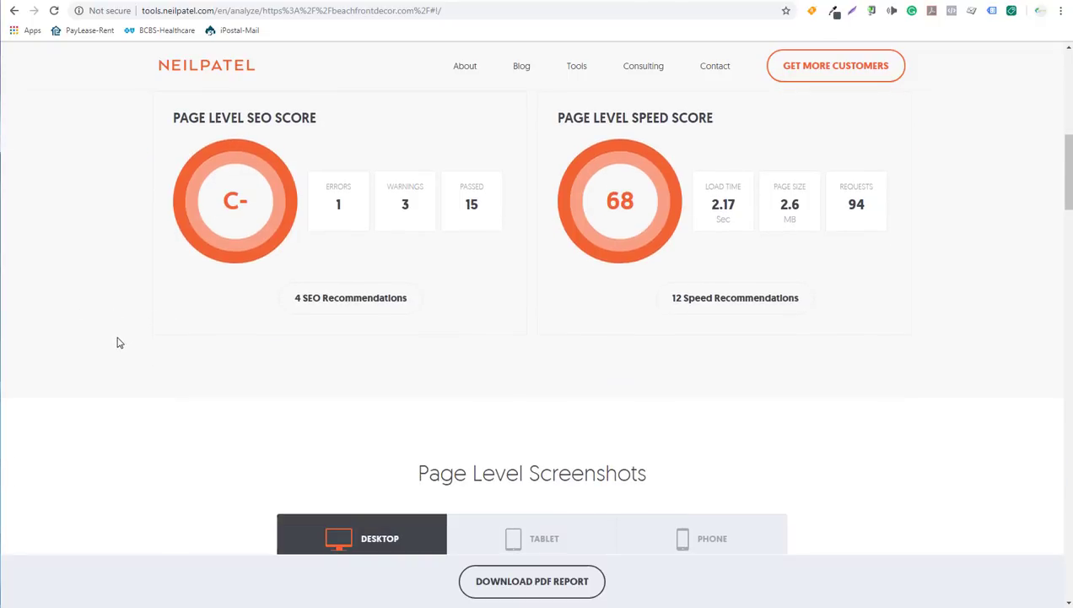
{"action": "scroll", "coordinate": [118, 327], "scroll_direction": "down", "scroll_amount": 2}
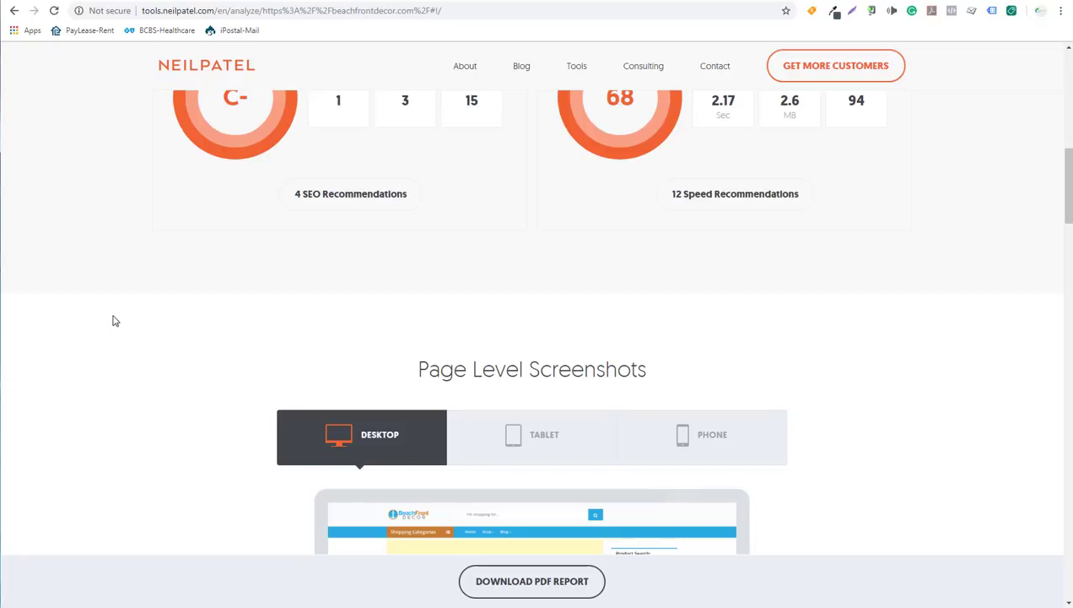
{"action": "scroll", "coordinate": [138, 240], "scroll_direction": "down", "scroll_amount": 2}
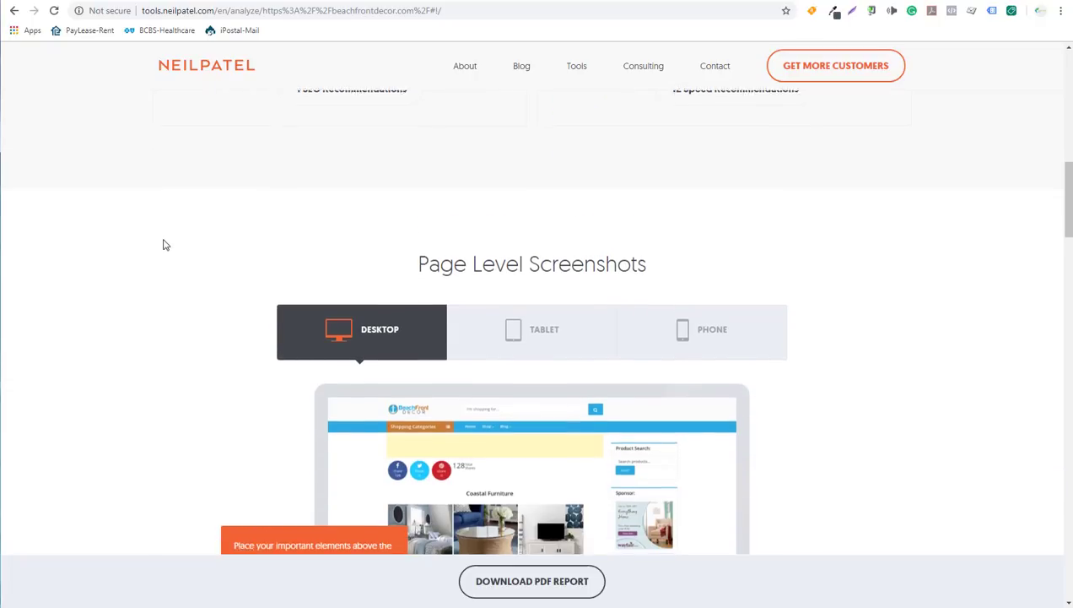
{"action": "scroll", "coordinate": [166, 245], "scroll_direction": "down", "scroll_amount": 2}
{"action": "scroll", "coordinate": [165, 245], "scroll_direction": "down", "scroll_amount": 1}
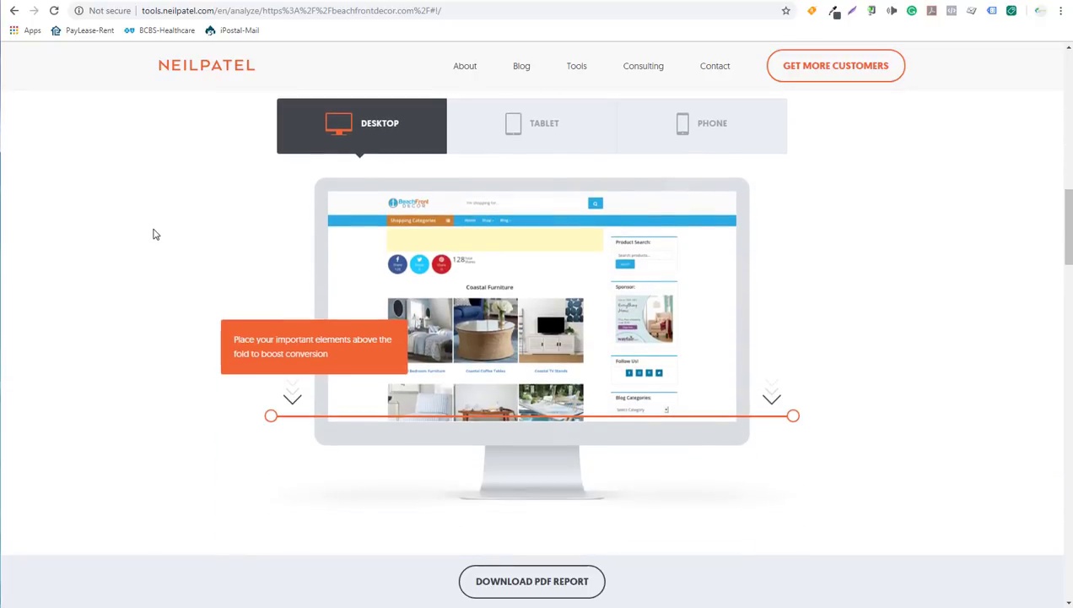
{"action": "scroll", "coordinate": [135, 337], "scroll_direction": "down", "scroll_amount": 1}
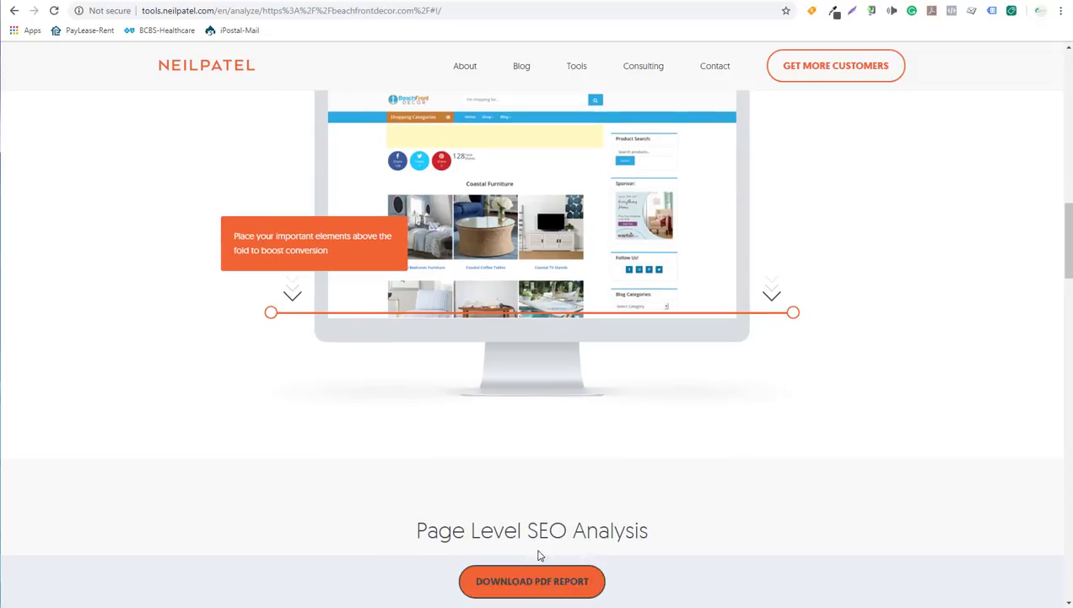
- Review the Multiple Title Tags errors, then scroll back up to the SEO Analyzer heading
{"action": "scroll", "coordinate": [232, 333], "scroll_direction": "down", "scroll_amount": 3}
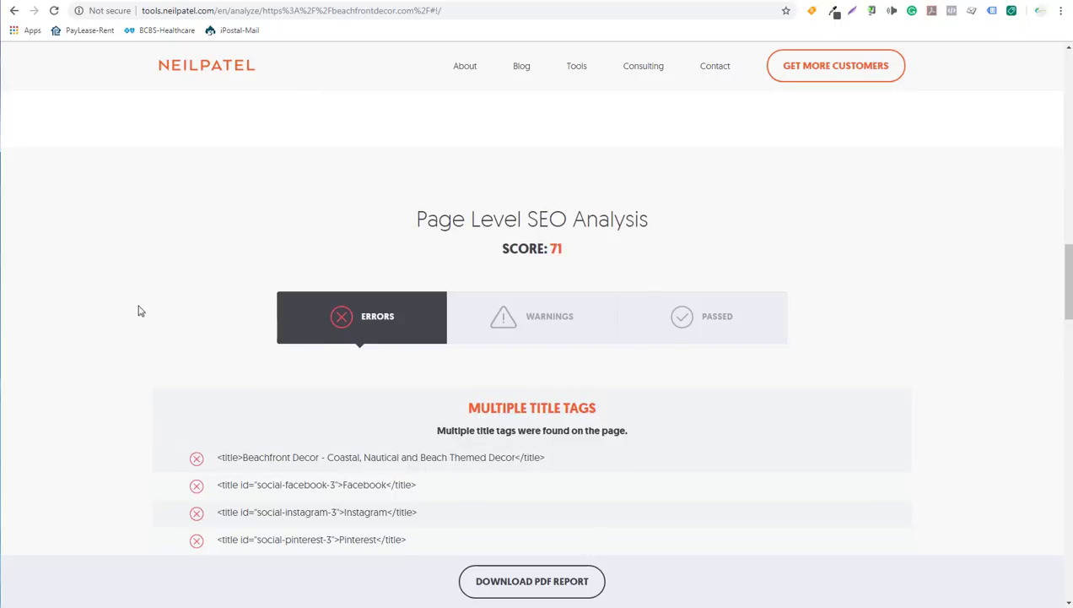
{"action": "scroll", "coordinate": [135, 282], "scroll_direction": "down", "scroll_amount": 1}
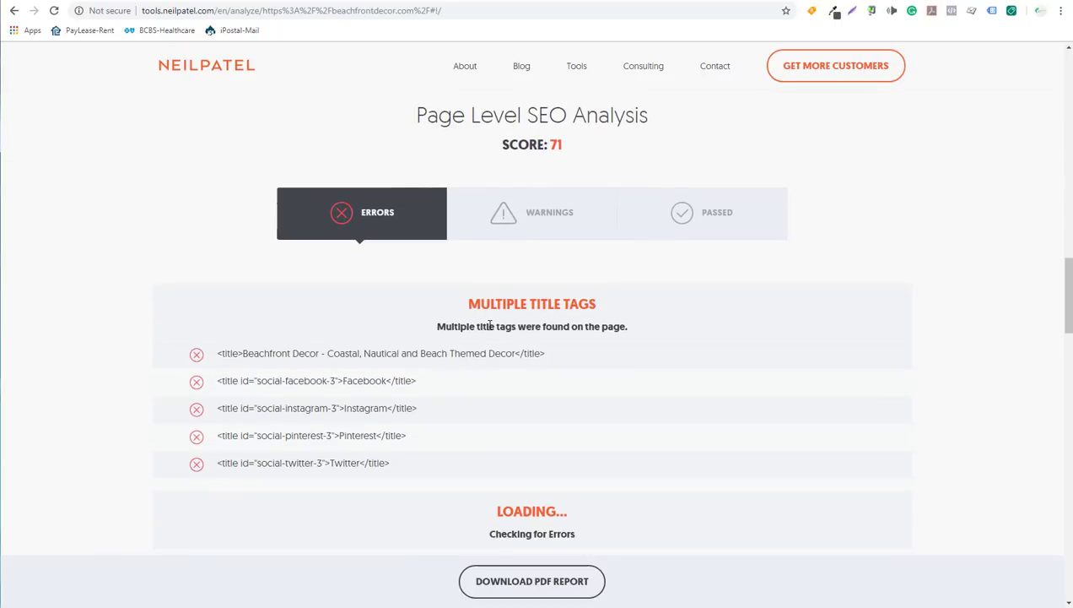
{"action": "scroll", "coordinate": [479, 148], "scroll_direction": "up", "scroll_amount": 5}
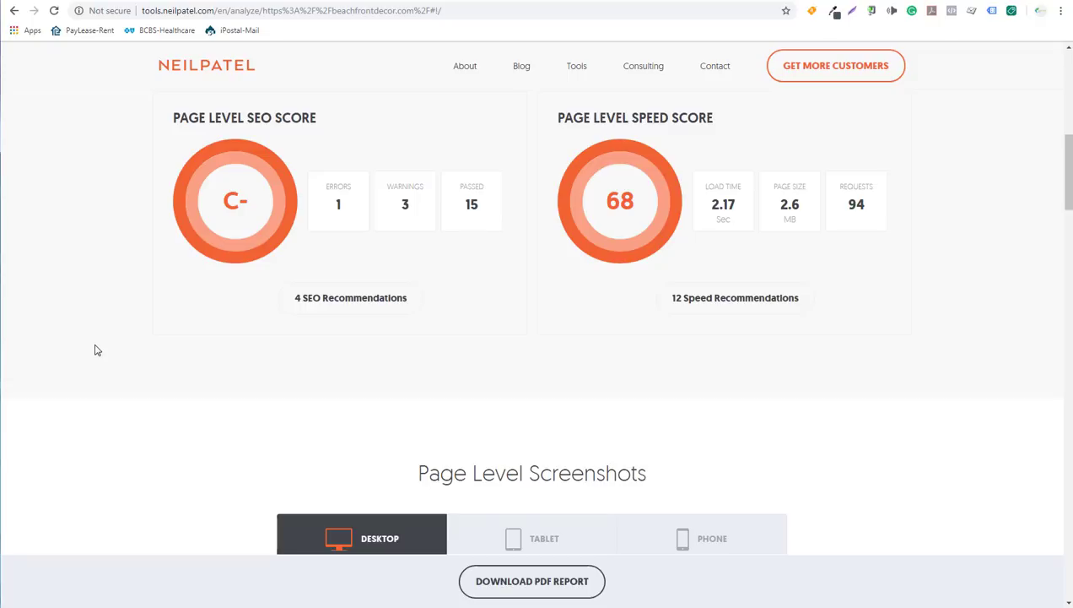
{"action": "scroll", "coordinate": [160, 185], "scroll_direction": "up", "scroll_amount": 4}
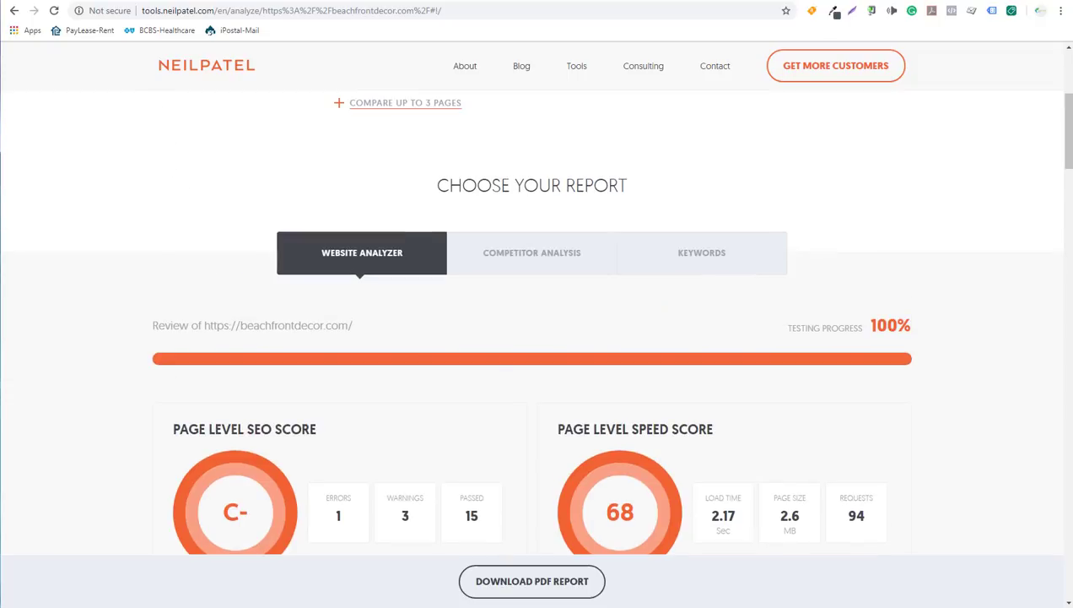
{"action": "scroll", "coordinate": [529, 195], "scroll_direction": "up", "scroll_amount": 4}
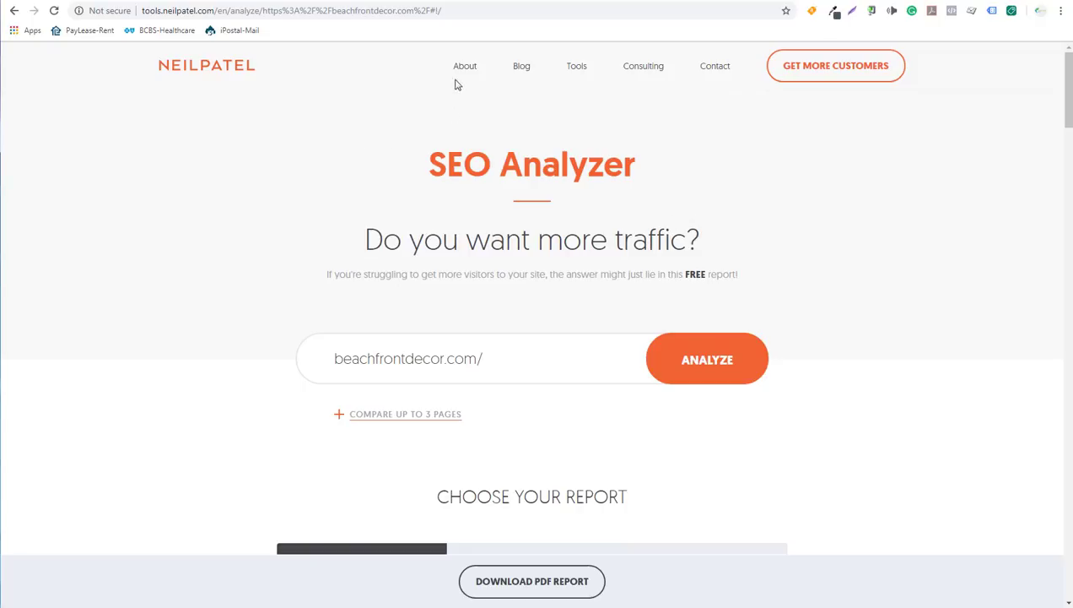
- Bring up the Yoast SEO plugin page and highlight its 5+ million active installations
{"action": "left_click", "coordinate": [515, 3]}
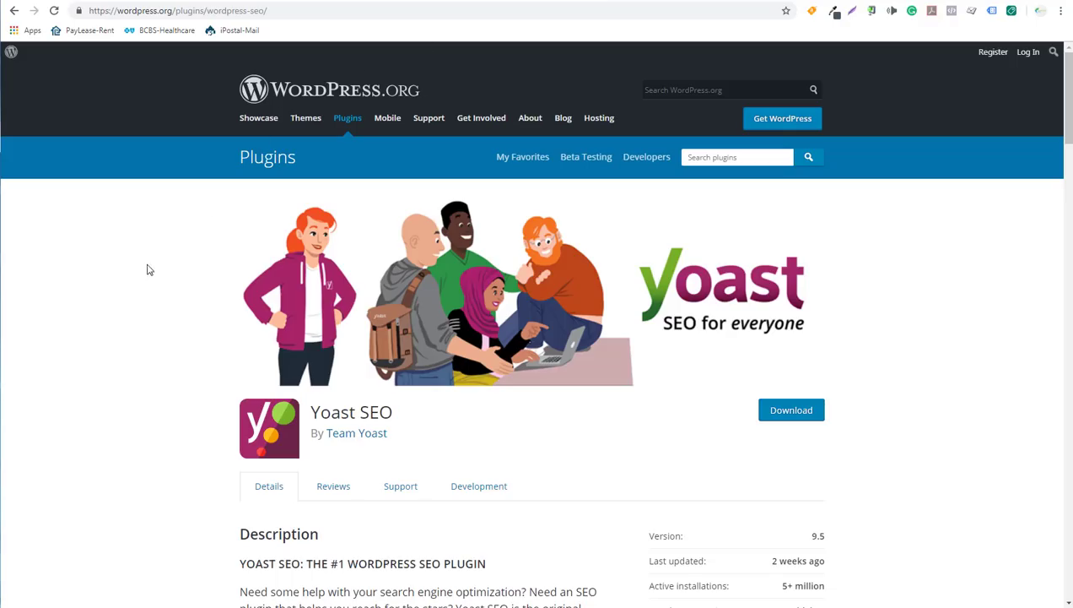
{"action": "scroll", "coordinate": [129, 310], "scroll_direction": "down", "scroll_amount": 1}
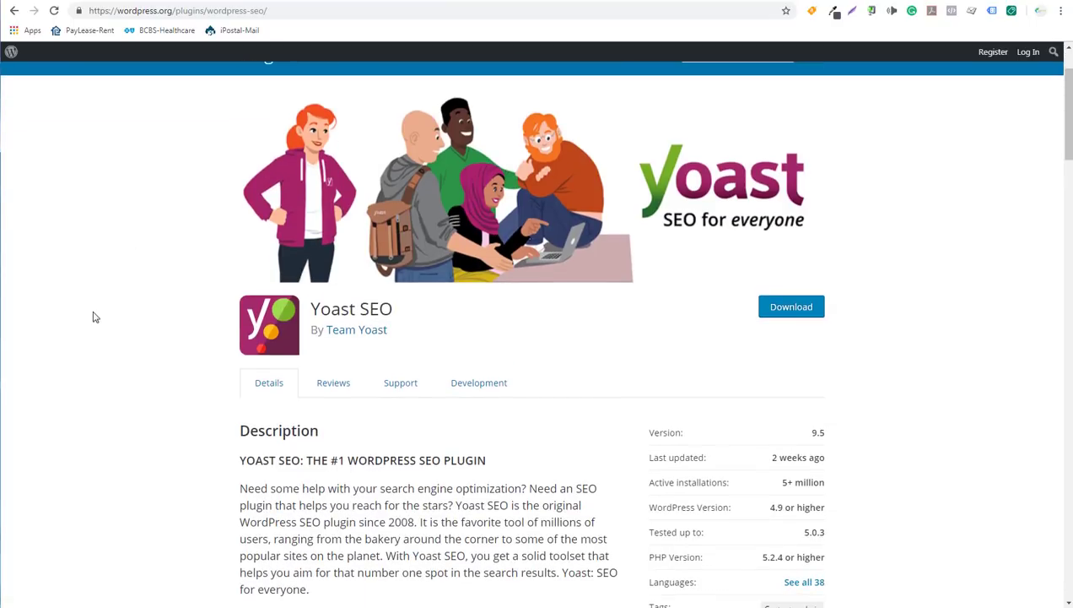
{"action": "scroll", "coordinate": [106, 308], "scroll_direction": "down", "scroll_amount": 1}
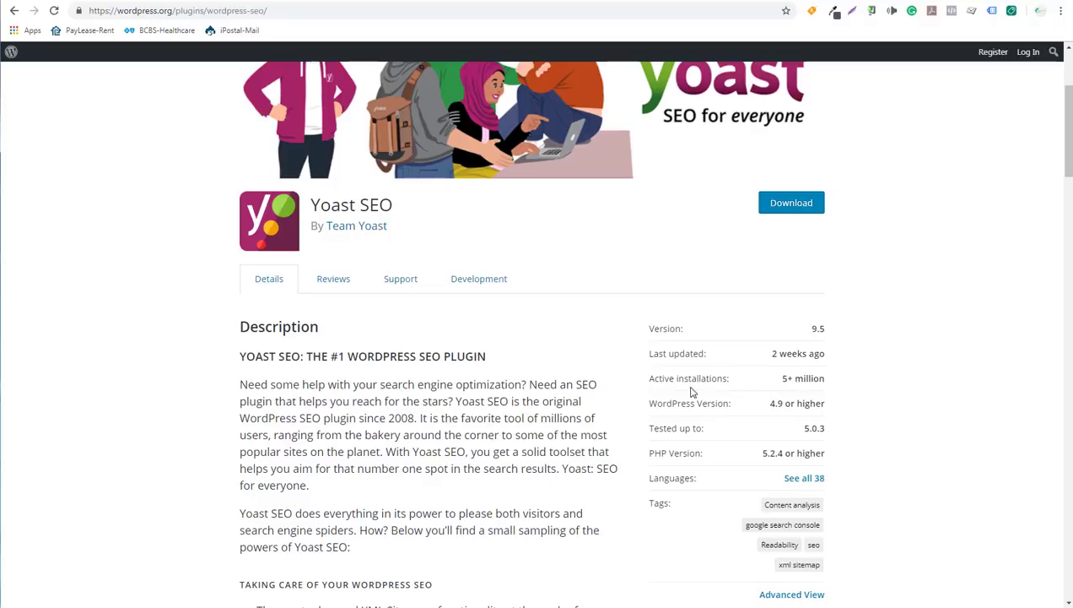
{"action": "left_click_drag", "start_coordinate": [654, 377], "coordinate": [878, 386]}
{"action": "left_click", "coordinate": [879, 385]}
- Highlight the Premium extensions bullet and the 'Last updated: 2 weeks ago' detail
{"action": "scroll", "coordinate": [936, 329], "scroll_direction": "down", "scroll_amount": 4}
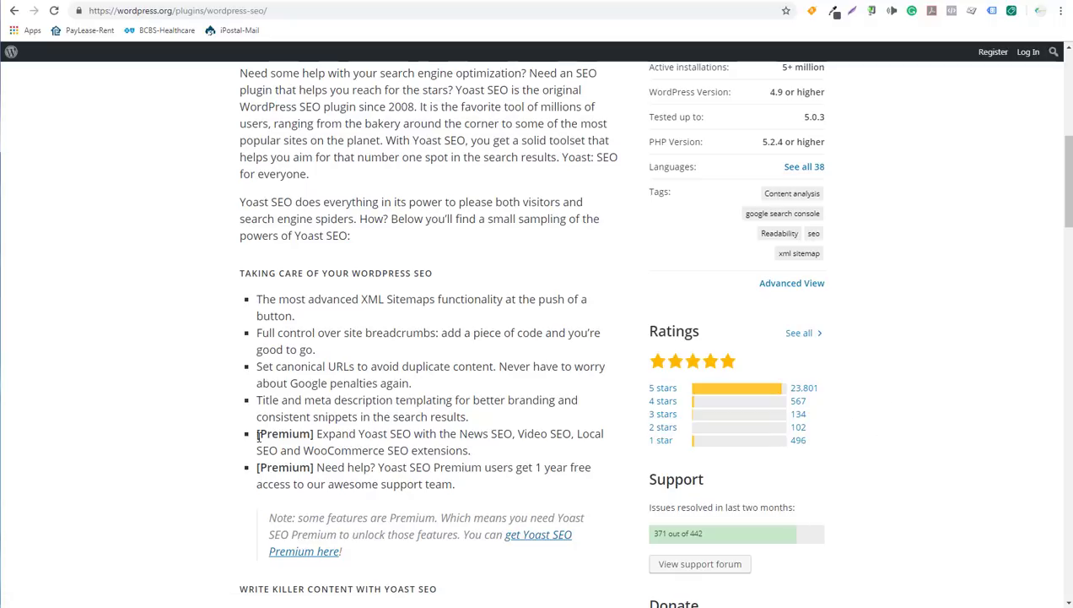
{"action": "left_click_drag", "start_coordinate": [287, 438], "coordinate": [417, 451]}
{"action": "left_click", "coordinate": [393, 457]}
{"action": "scroll", "coordinate": [410, 387], "scroll_direction": "up", "scroll_amount": 1}
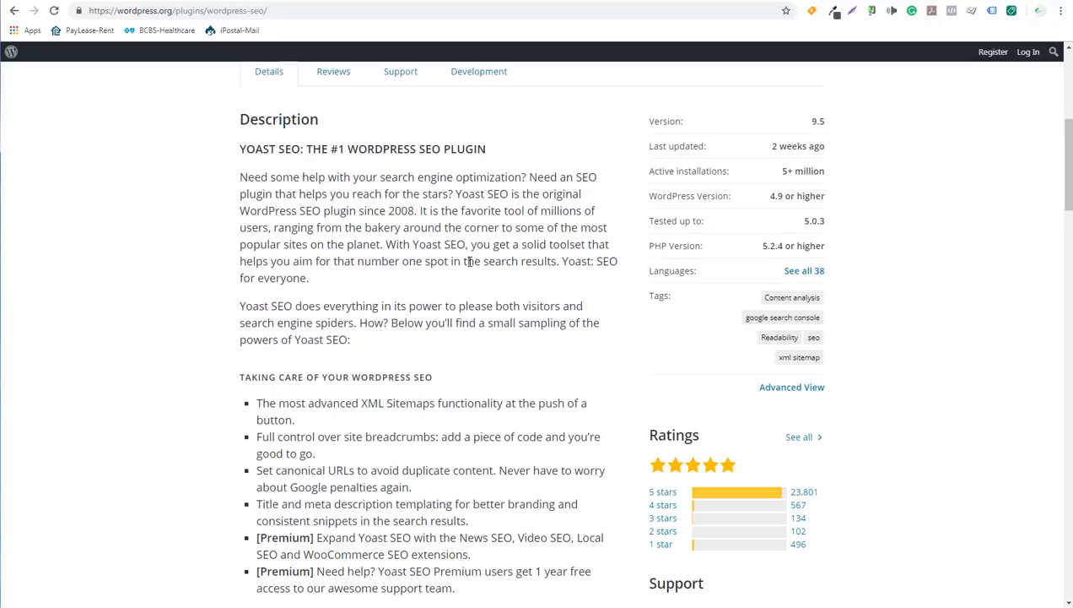
{"action": "left_click_drag", "start_coordinate": [646, 146], "coordinate": [827, 155]}
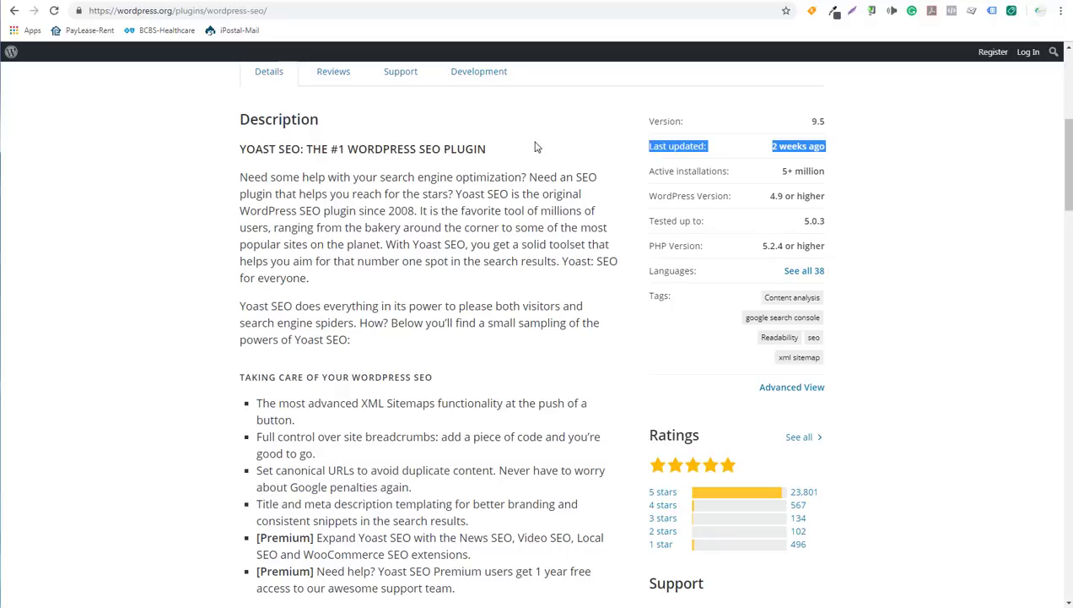
{"action": "scroll", "coordinate": [549, 160], "scroll_direction": "up", "scroll_amount": 4}
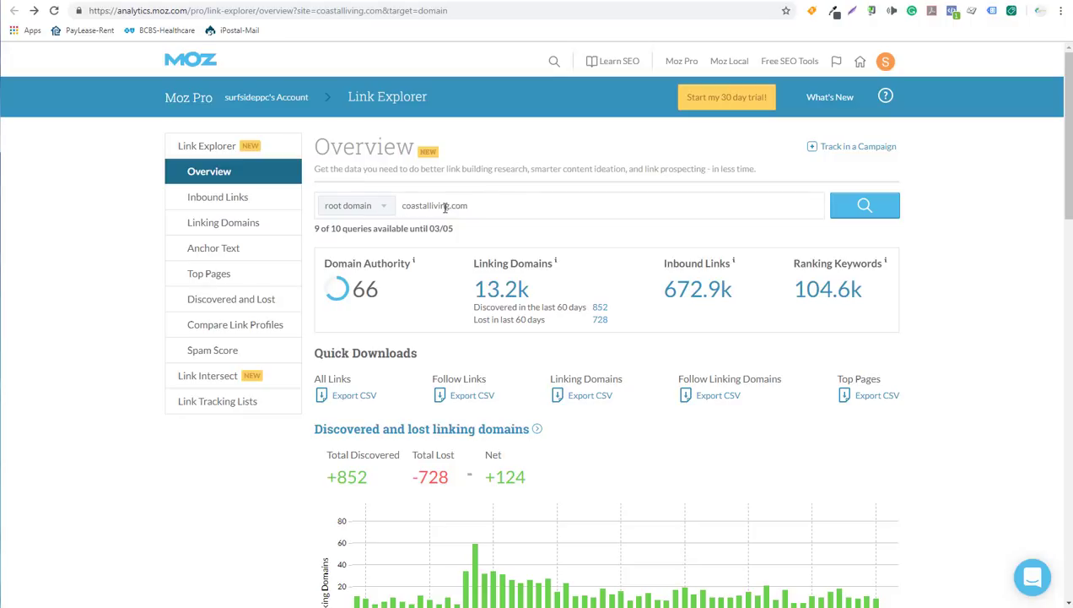
- Scroll through coastalliving.com's Moz metrics, charts and link tables, then return to the top
{"action": "mouse_move", "coordinate": [384, 278]}
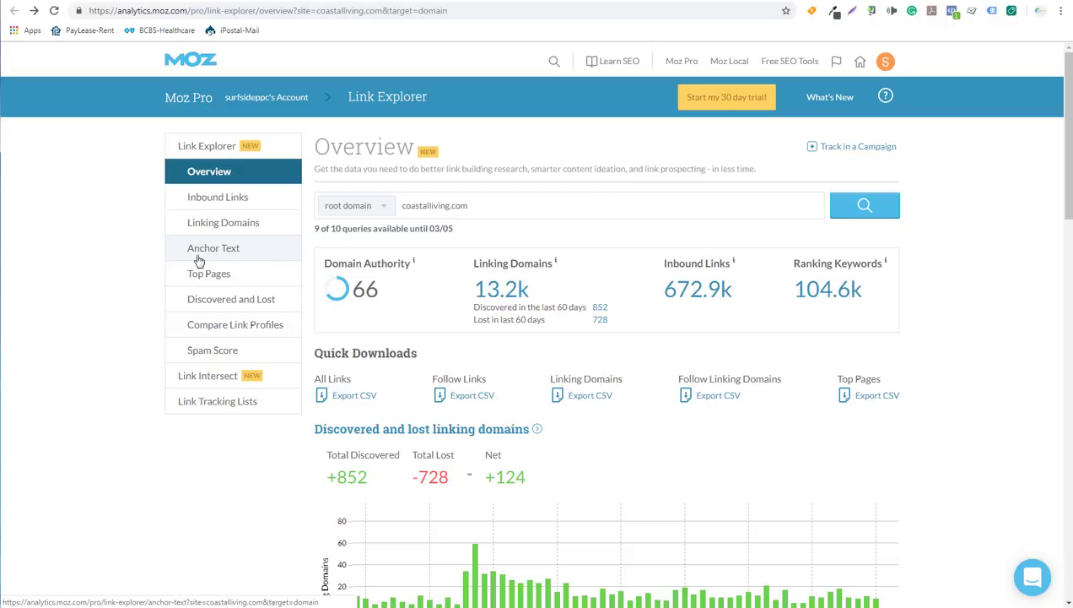
{"action": "scroll", "coordinate": [85, 316], "scroll_direction": "down", "scroll_amount": 1}
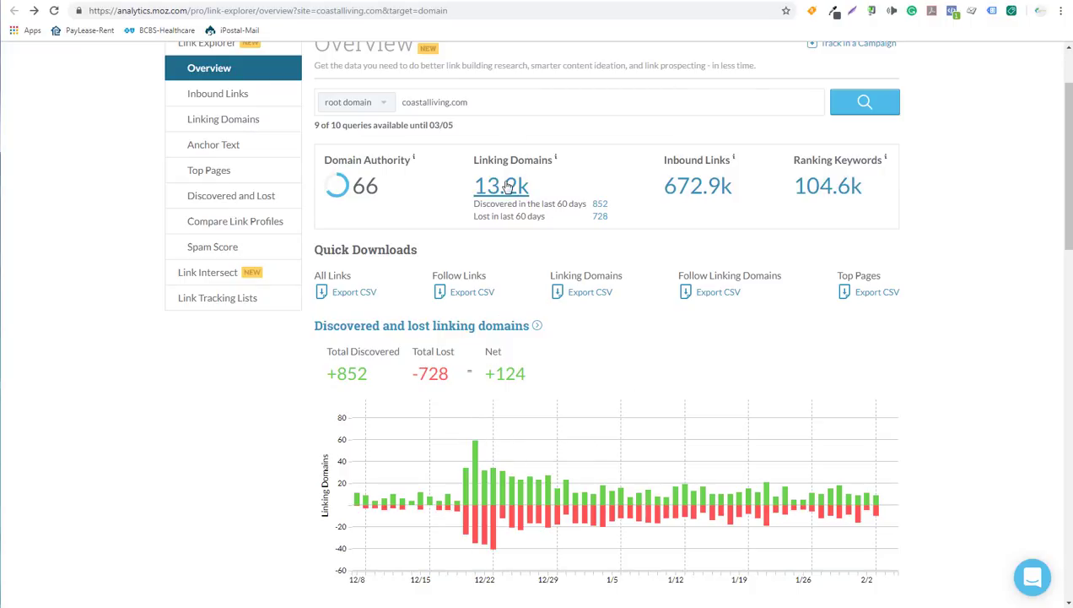
{"action": "mouse_move", "coordinate": [509, 158]}
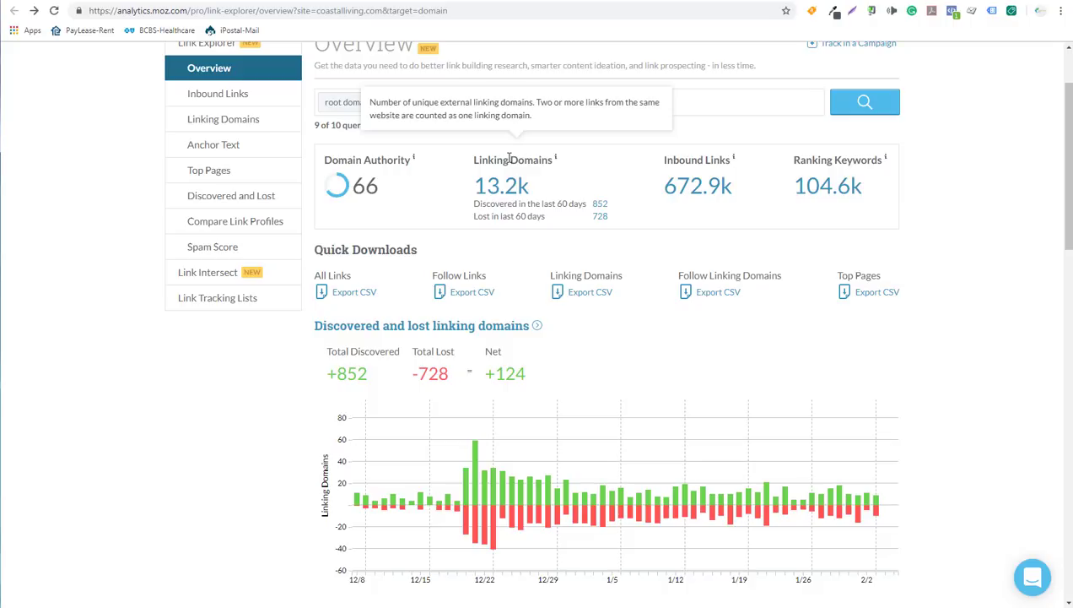
{"action": "scroll", "coordinate": [194, 245], "scroll_direction": "down", "scroll_amount": 7}
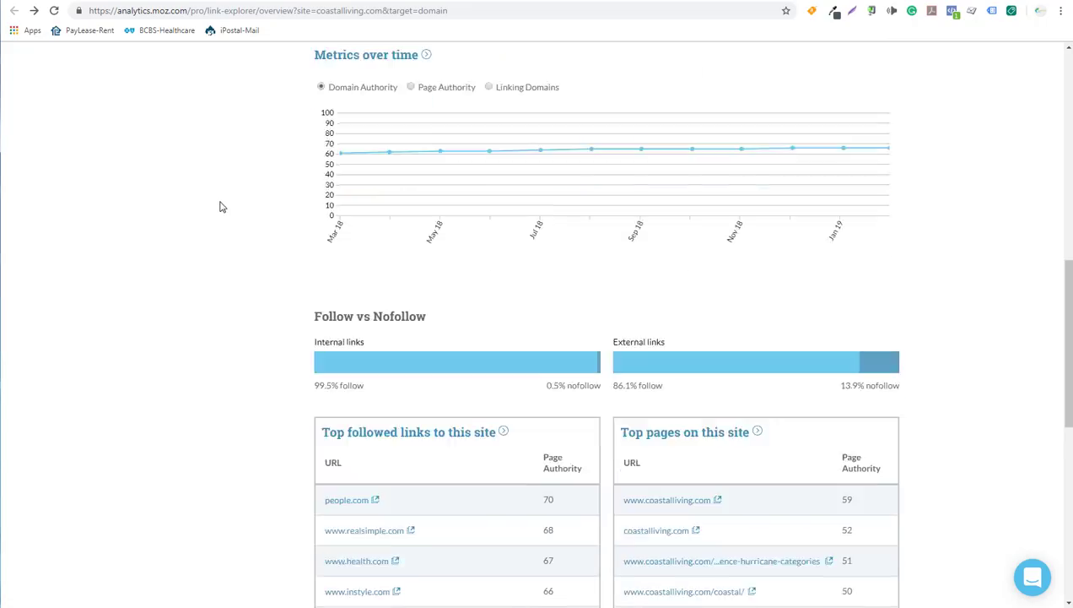
{"action": "scroll", "coordinate": [222, 207], "scroll_direction": "down", "scroll_amount": 3}
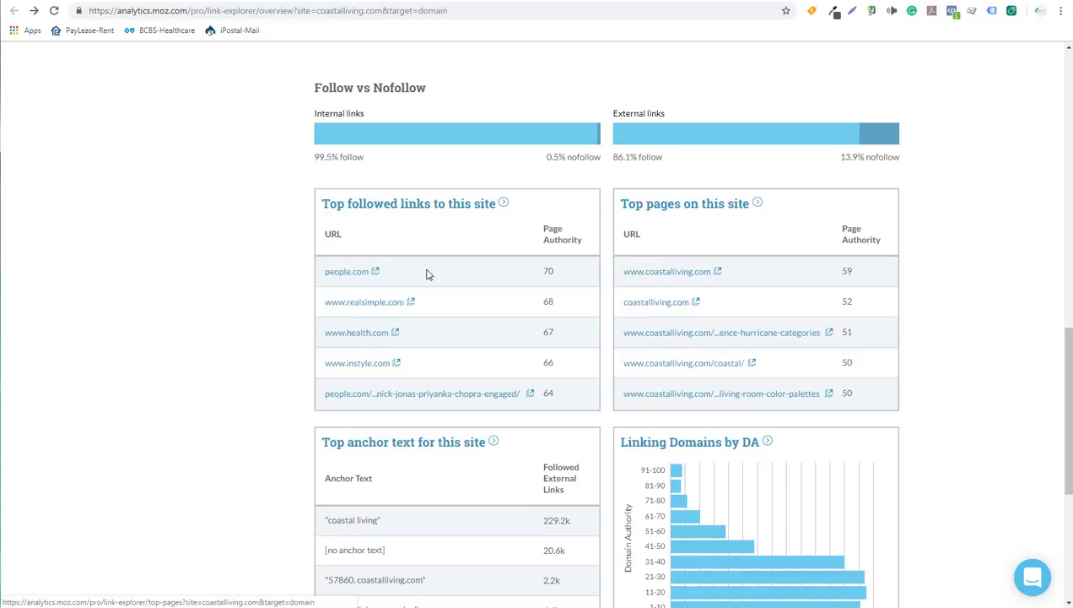
{"action": "scroll", "coordinate": [287, 278], "scroll_direction": "down", "scroll_amount": 3}
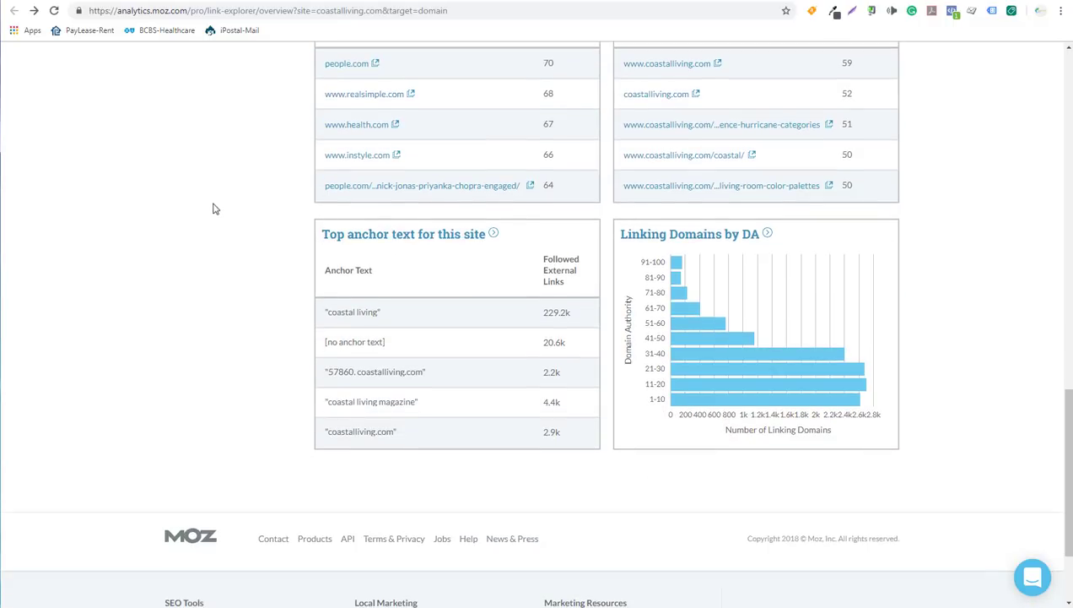
{"action": "scroll", "coordinate": [218, 247], "scroll_direction": "up", "scroll_amount": 2}
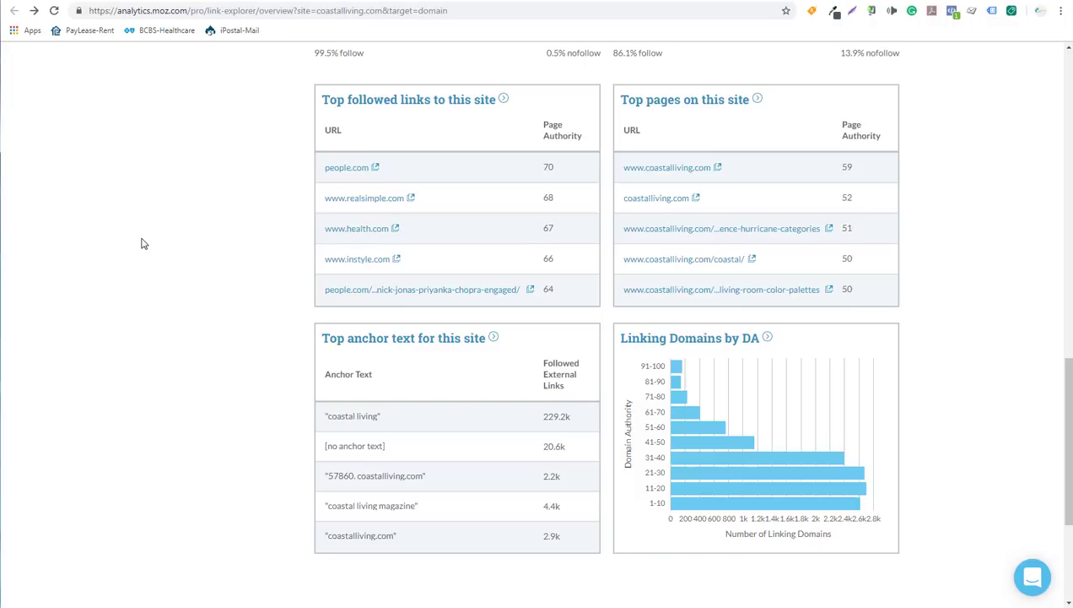
{"action": "scroll", "coordinate": [148, 249], "scroll_direction": "up", "scroll_amount": 6}
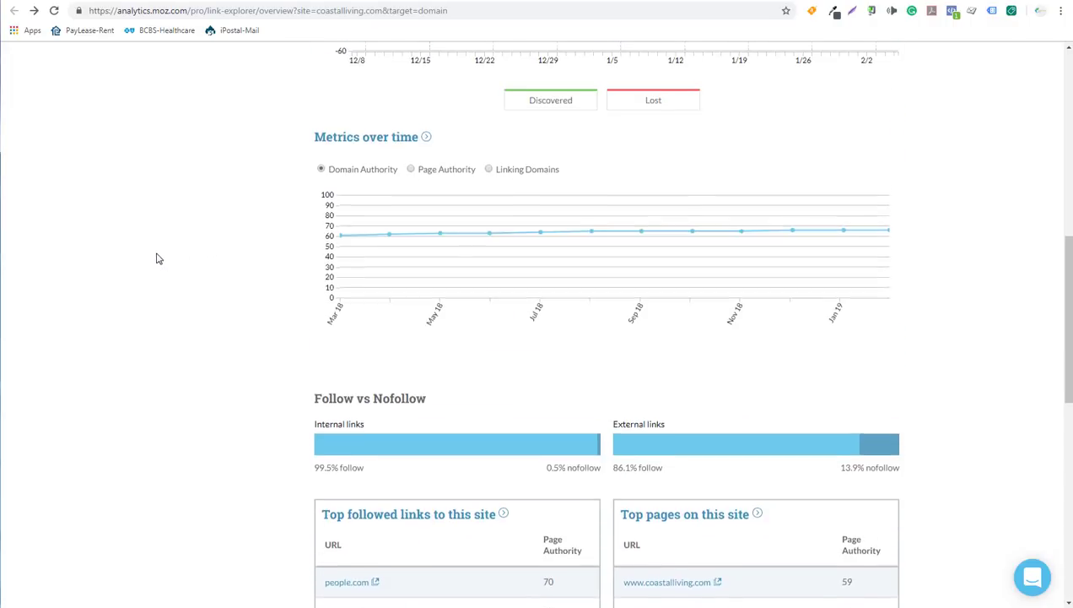
{"action": "scroll", "coordinate": [156, 257], "scroll_direction": "up", "scroll_amount": 5}
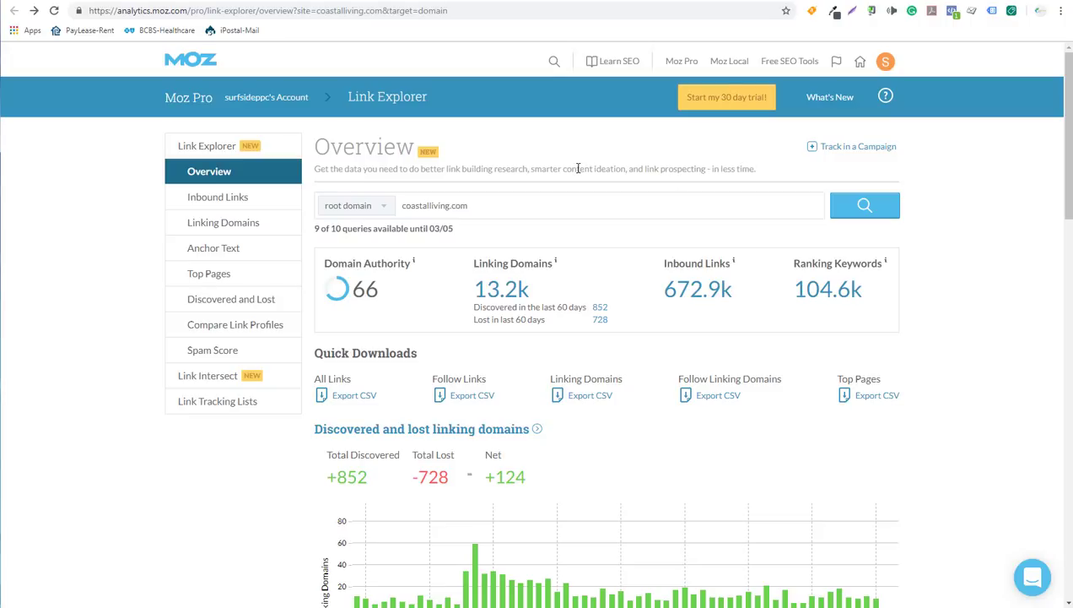
- Browse Moz's free SEO tools list, then move to Ahrefs' coastalliving.com backlink profile
{"action": "left_click", "coordinate": [628, 2]}
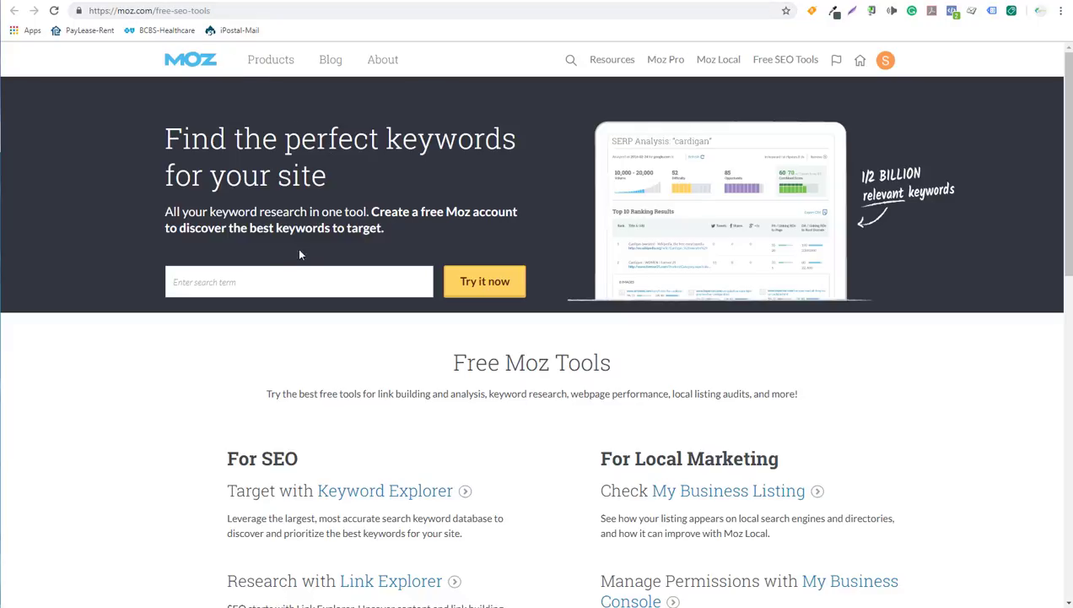
{"action": "scroll", "coordinate": [299, 254], "scroll_direction": "down", "scroll_amount": 4}
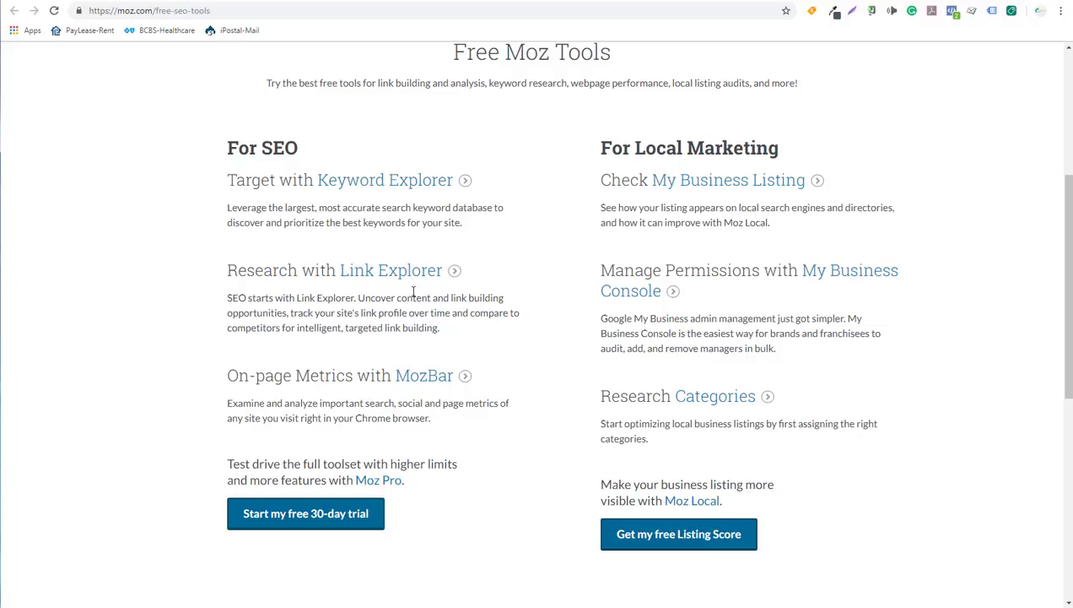
{"action": "scroll", "coordinate": [141, 298], "scroll_direction": "up", "scroll_amount": 1}
{"action": "scroll", "coordinate": [141, 298], "scroll_direction": "up", "scroll_amount": 2}
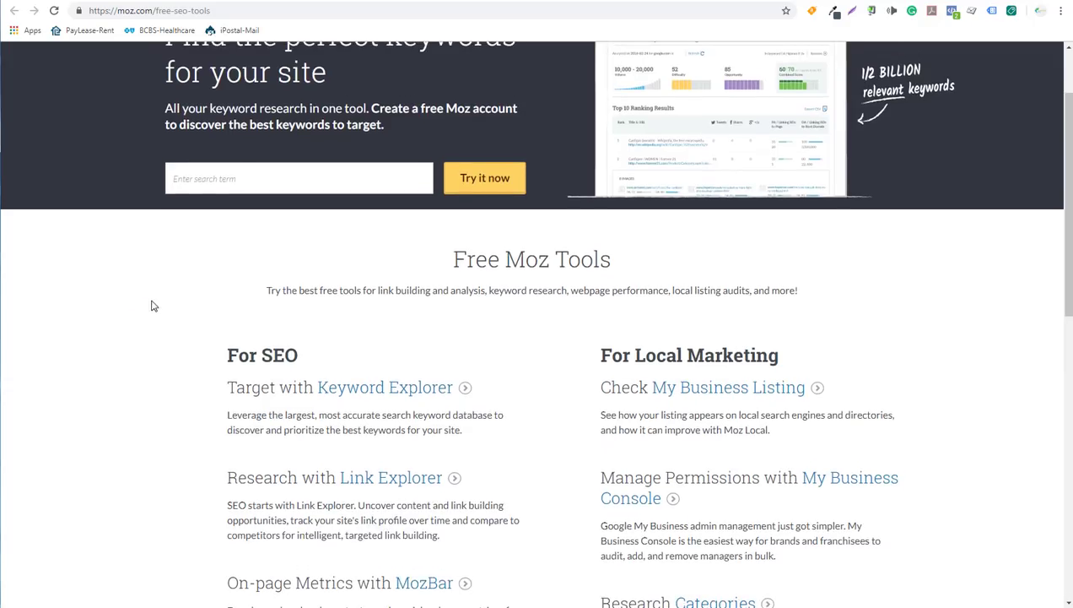
{"action": "scroll", "coordinate": [151, 304], "scroll_direction": "up", "scroll_amount": 1}
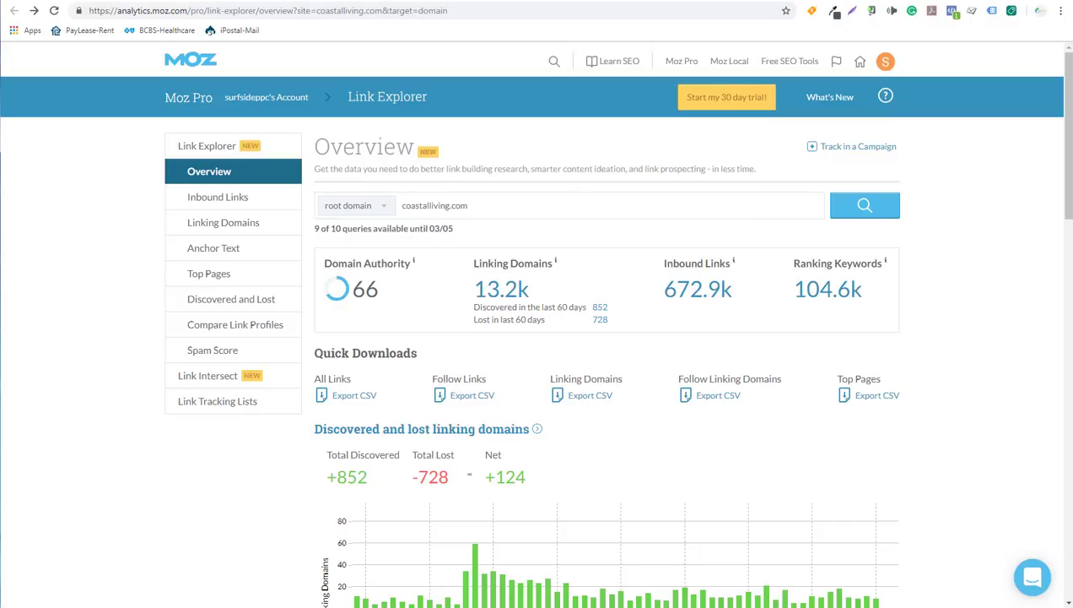
{"action": "key", "text": "ctrl+Tab"}
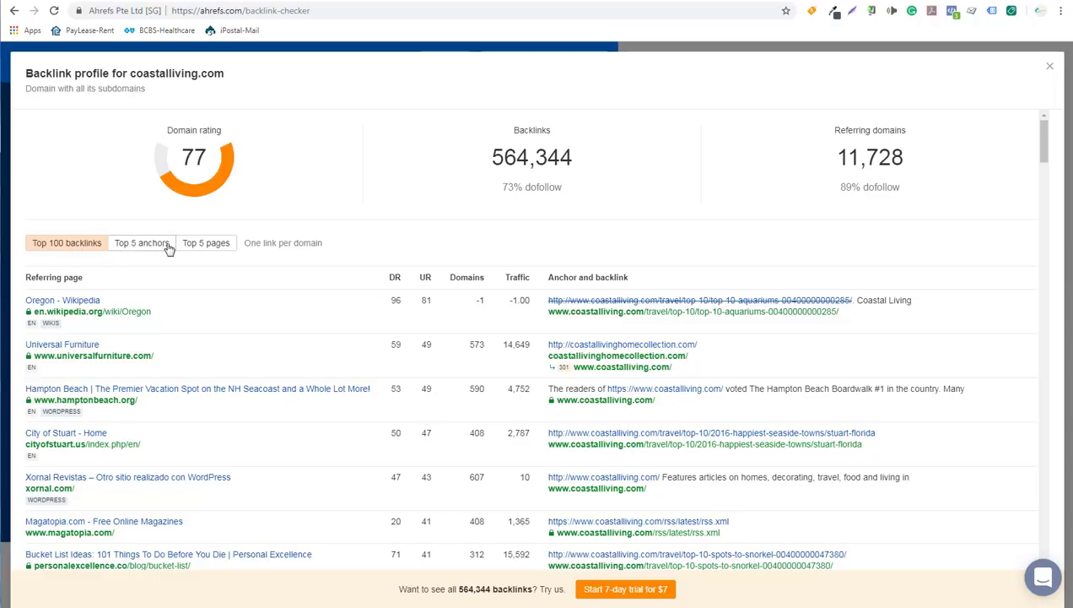
- Scroll through coastalliving.com's Top 100 backlinks table in Ahrefs (Domain Rating 77)
{"action": "scroll", "coordinate": [448, 277], "scroll_direction": "down", "scroll_amount": 1}
{"action": "scroll", "coordinate": [448, 278], "scroll_direction": "down", "scroll_amount": 8}
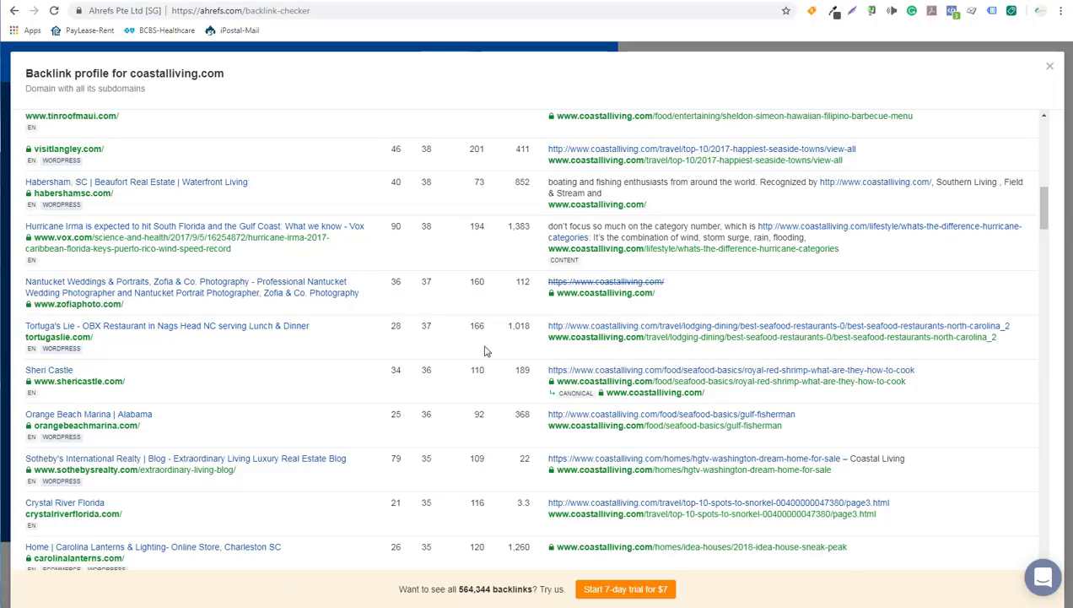
{"action": "scroll", "coordinate": [411, 400], "scroll_direction": "down", "scroll_amount": 1}
{"action": "scroll", "coordinate": [411, 400], "scroll_direction": "down", "scroll_amount": 1}
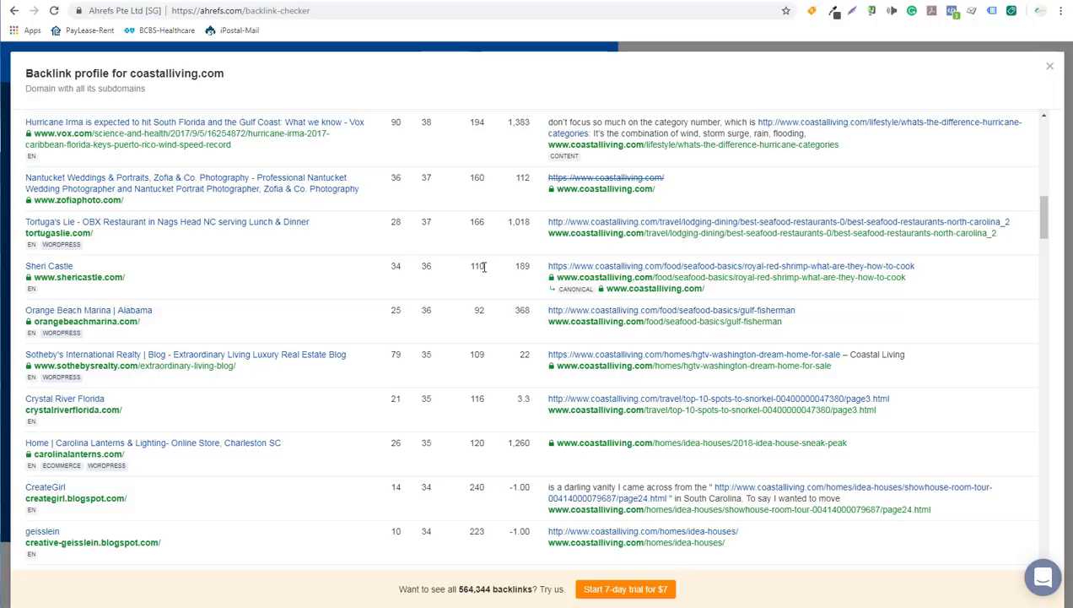
{"action": "scroll", "coordinate": [477, 268], "scroll_direction": "up", "scroll_amount": 3}
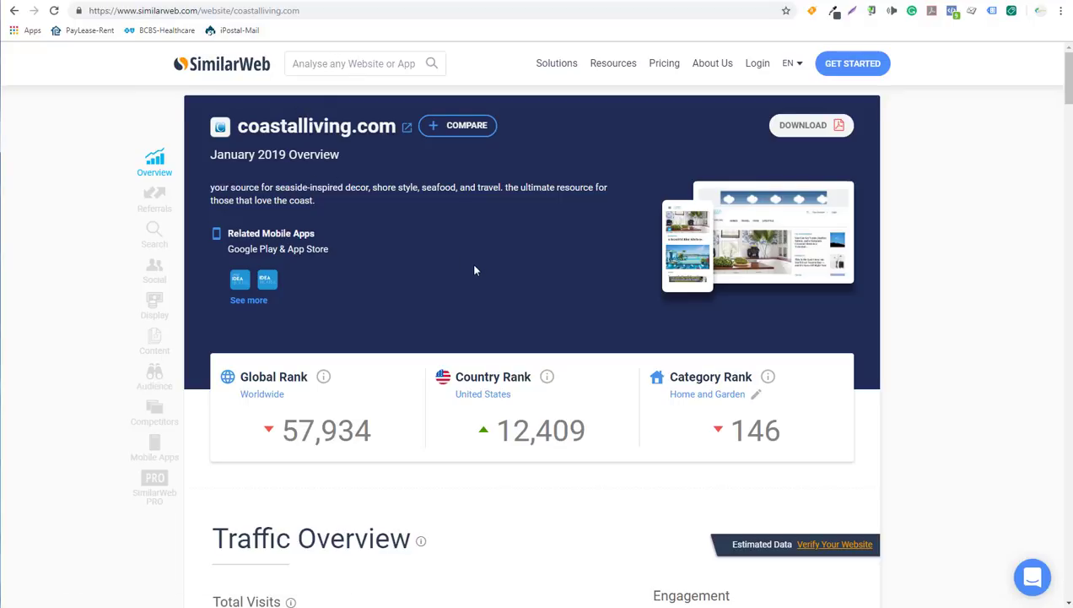
- Scroll coastalliving.com's traffic, countries and sources down to referrals, led by bhg.com at 19.40%
{"action": "scroll", "coordinate": [474, 270], "scroll_direction": "down", "scroll_amount": 3}
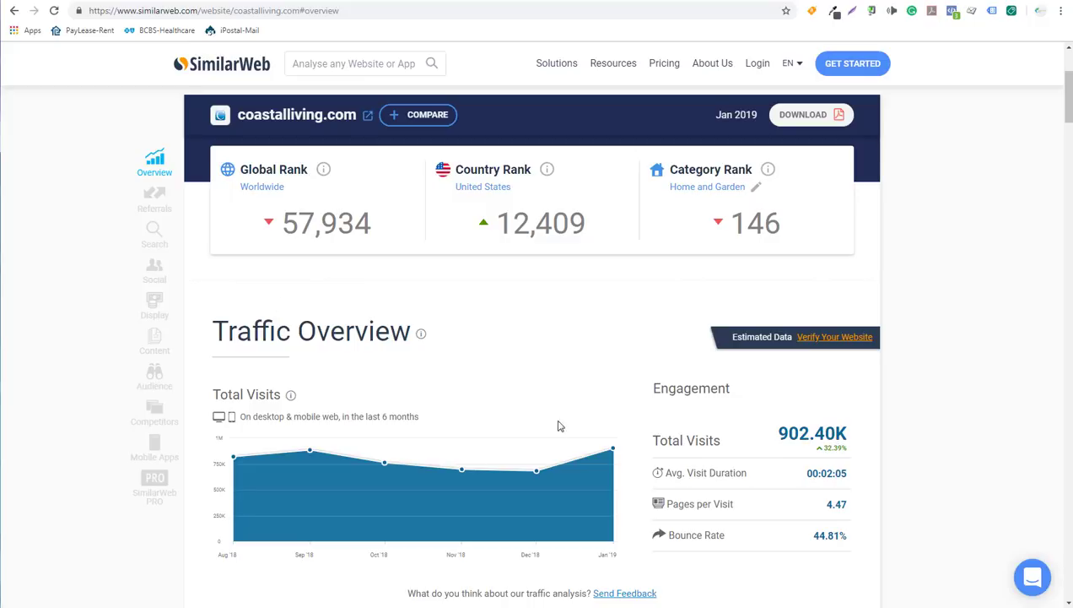
{"action": "scroll", "coordinate": [512, 322], "scroll_direction": "down", "scroll_amount": 1}
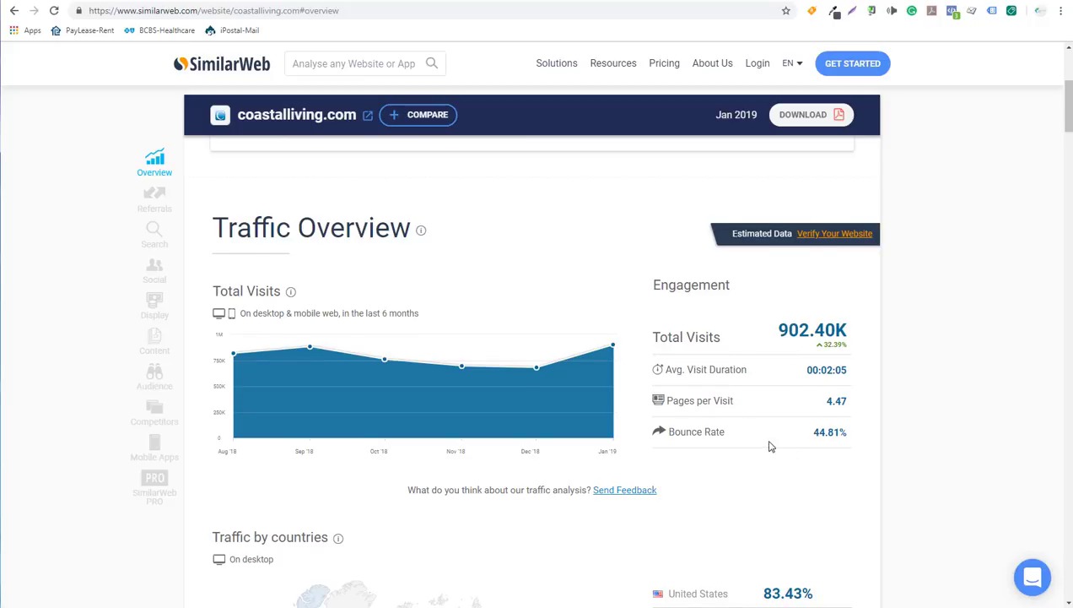
{"action": "scroll", "coordinate": [672, 407], "scroll_direction": "down", "scroll_amount": 2}
{"action": "scroll", "coordinate": [672, 408], "scroll_direction": "down", "scroll_amount": 3}
{"action": "scroll", "coordinate": [637, 352], "scroll_direction": "up", "scroll_amount": 2}
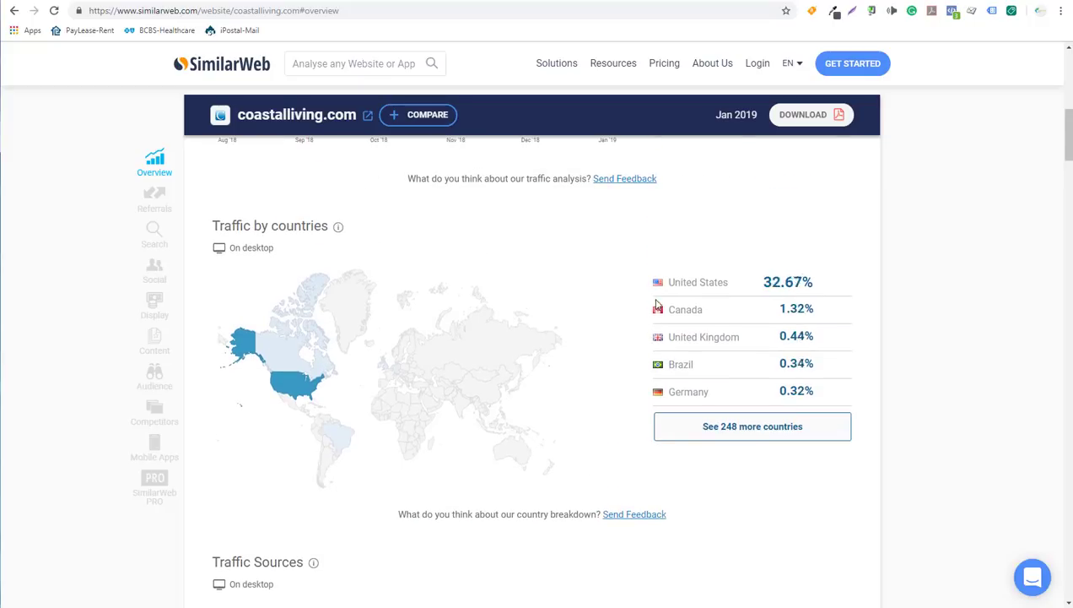
{"action": "scroll", "coordinate": [753, 346], "scroll_direction": "down", "scroll_amount": 3}
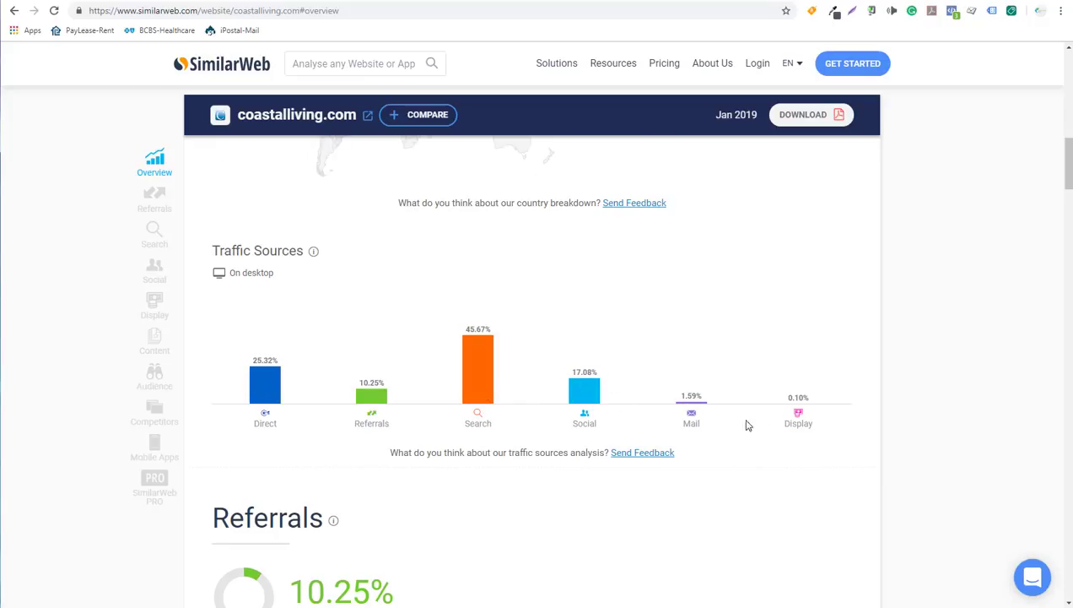
{"action": "scroll", "coordinate": [756, 443], "scroll_direction": "down", "scroll_amount": 5}
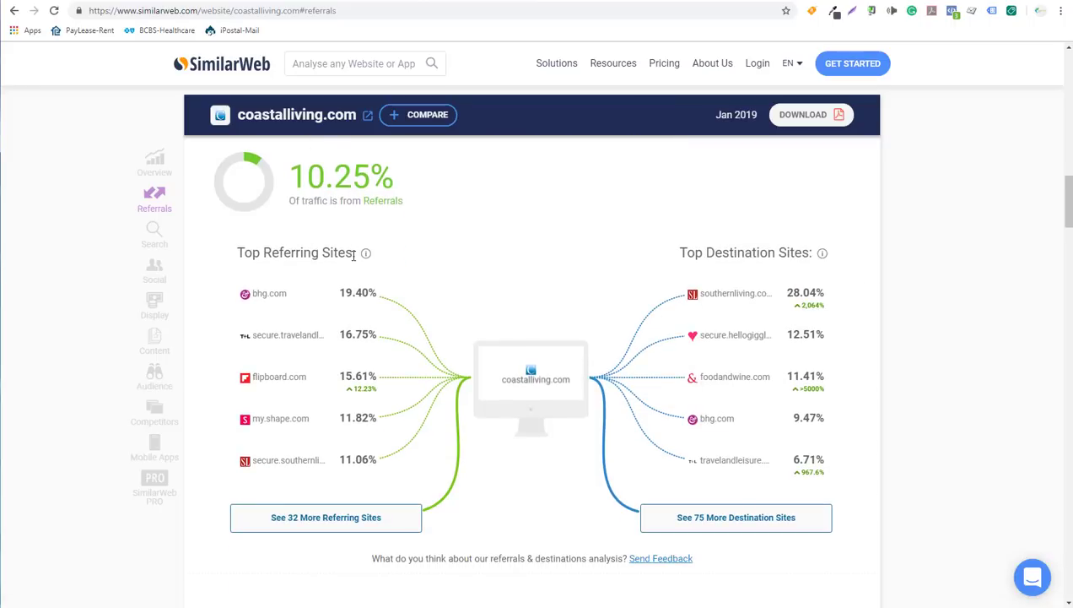
{"action": "mouse_move", "coordinate": [277, 297]}
{"action": "mouse_move", "coordinate": [310, 357]}
- Scroll through the social, search (3,863 organic keywords, sashimi first) and referral sections
{"action": "scroll", "coordinate": [575, 189], "scroll_direction": "down", "scroll_amount": 2}
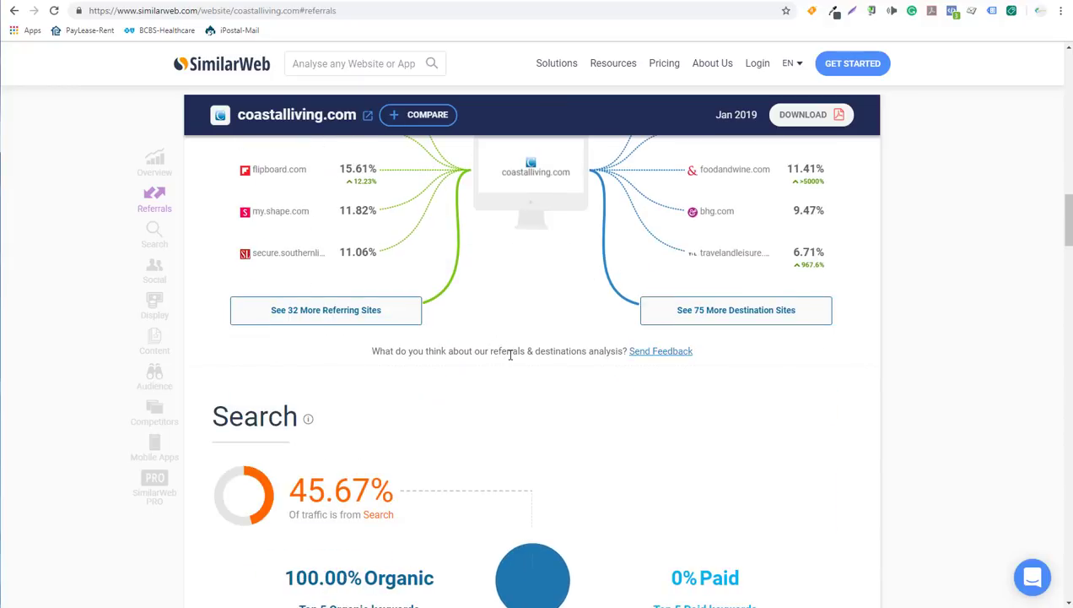
{"action": "scroll", "coordinate": [510, 367], "scroll_direction": "down", "scroll_amount": 2}
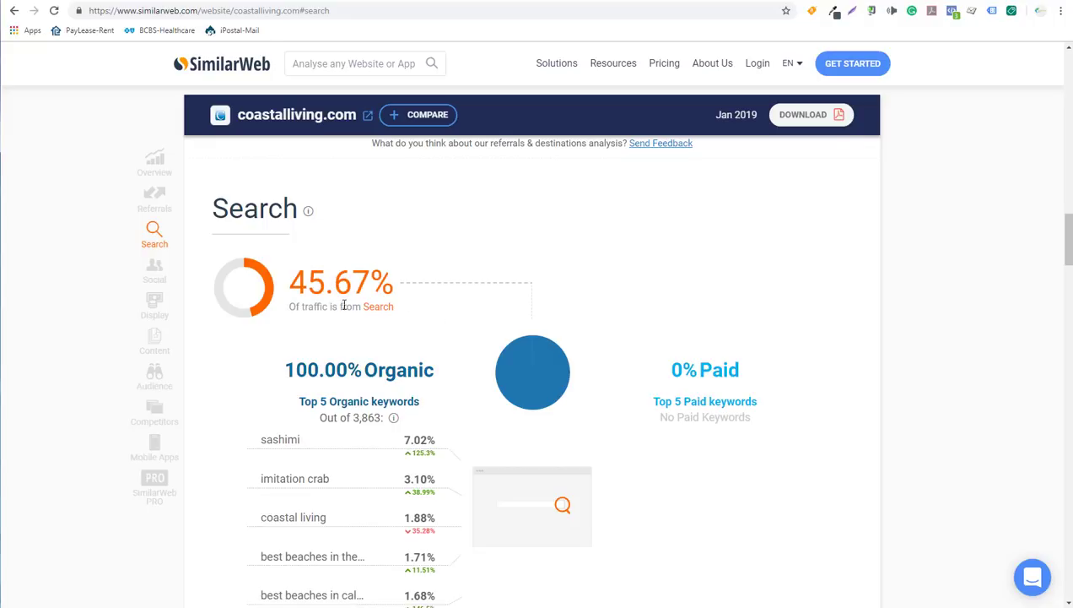
{"action": "scroll", "coordinate": [343, 305], "scroll_direction": "down", "scroll_amount": 1}
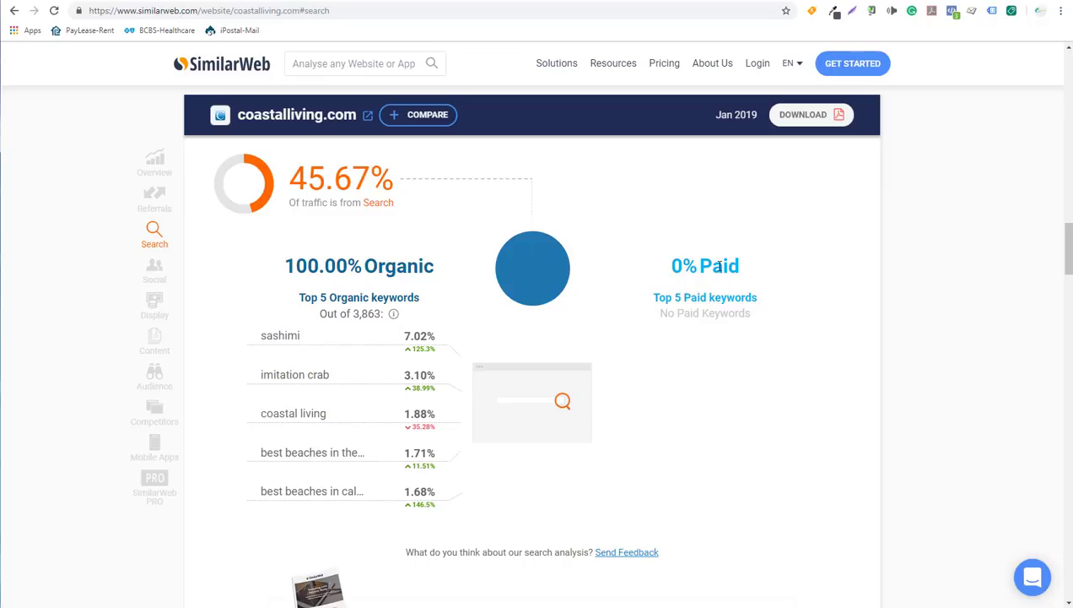
{"action": "scroll", "coordinate": [741, 371], "scroll_direction": "down", "scroll_amount": 5}
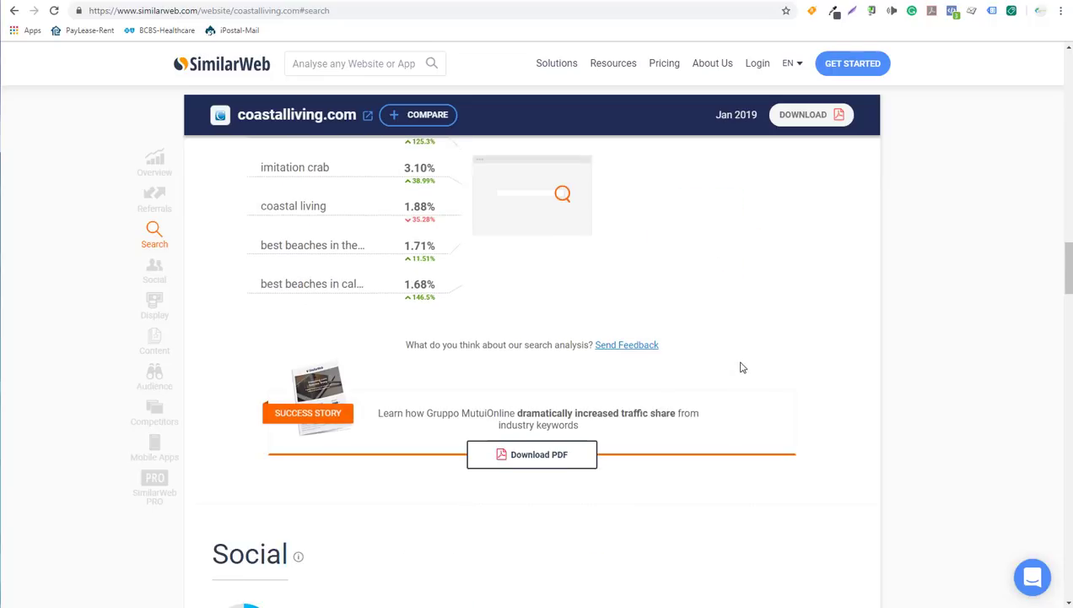
{"action": "scroll", "coordinate": [743, 354], "scroll_direction": "down", "scroll_amount": 2}
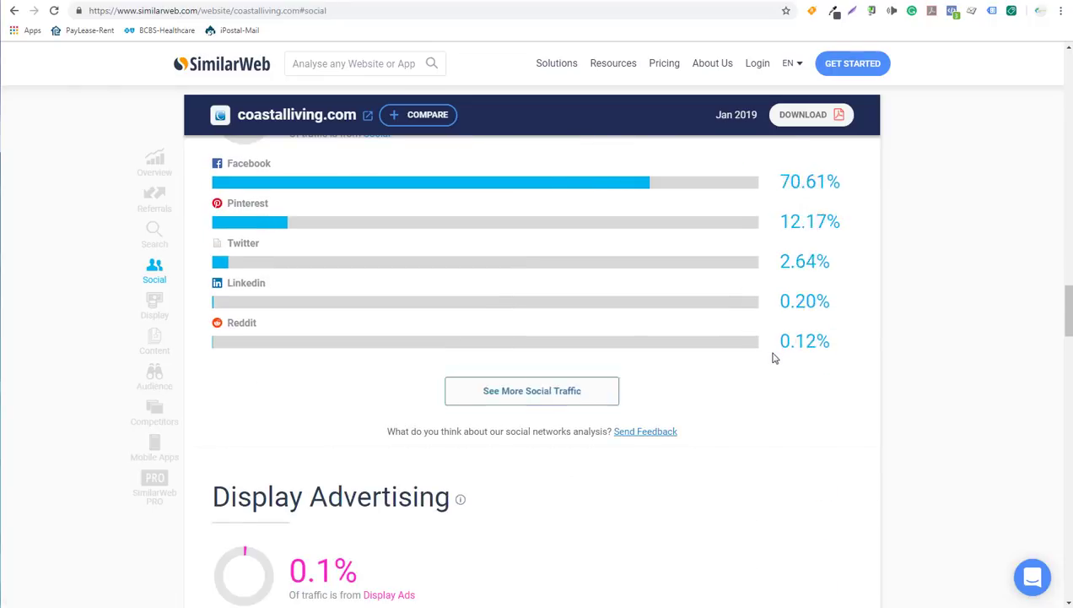
{"action": "scroll", "coordinate": [772, 357], "scroll_direction": "up", "scroll_amount": 1}
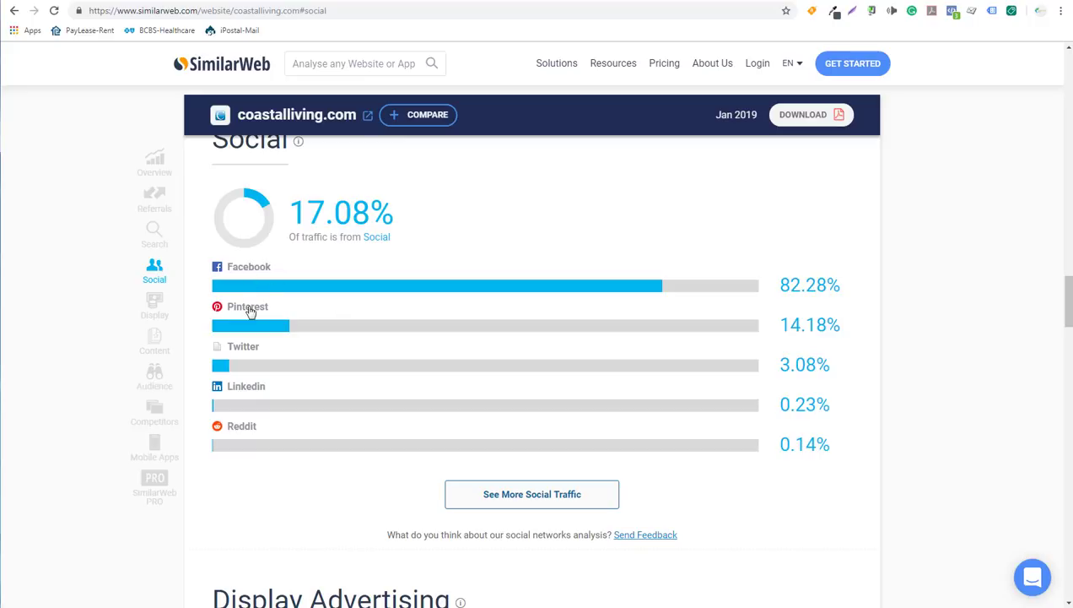
{"action": "scroll", "coordinate": [380, 330], "scroll_direction": "down", "scroll_amount": 2}
{"action": "scroll", "coordinate": [440, 379], "scroll_direction": "down", "scroll_amount": 1}
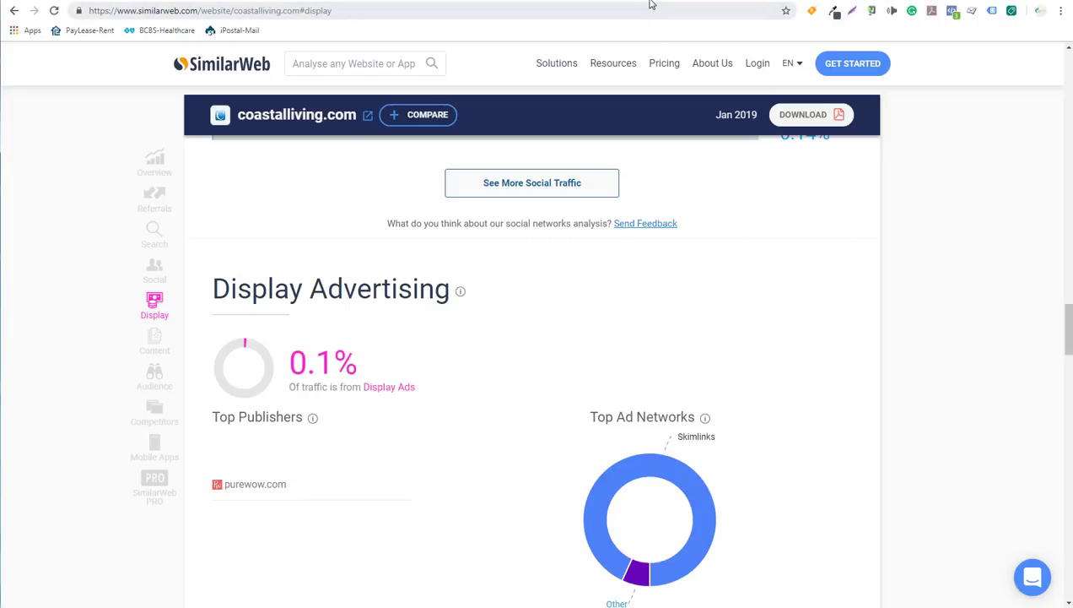
{"action": "scroll", "coordinate": [679, 249], "scroll_direction": "up", "scroll_amount": 7}
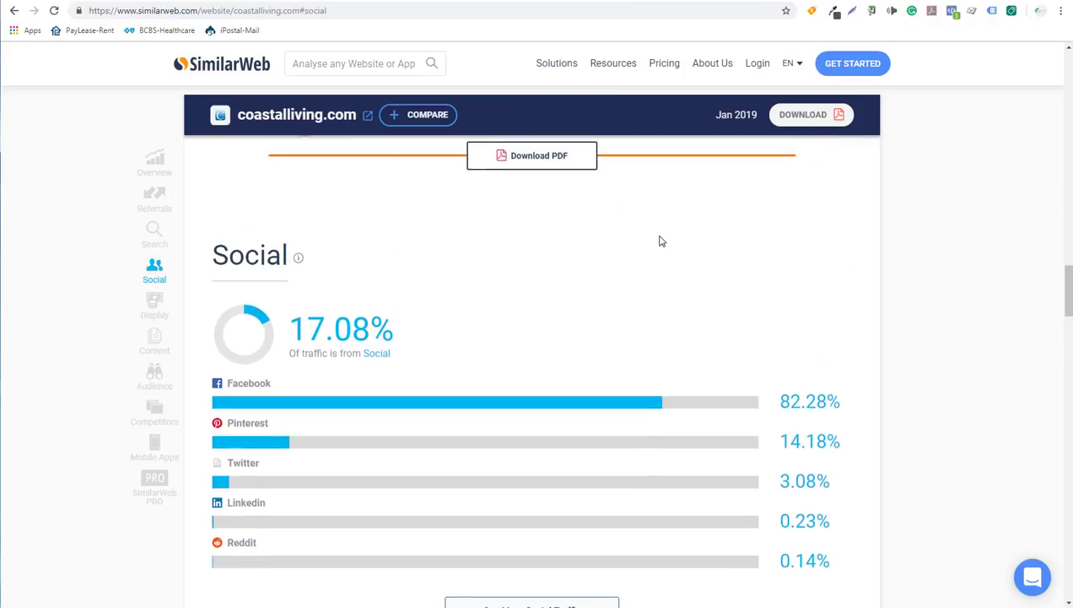
{"action": "scroll", "coordinate": [662, 243], "scroll_direction": "up", "scroll_amount": 3}
{"action": "scroll", "coordinate": [681, 270], "scroll_direction": "up", "scroll_amount": 1}
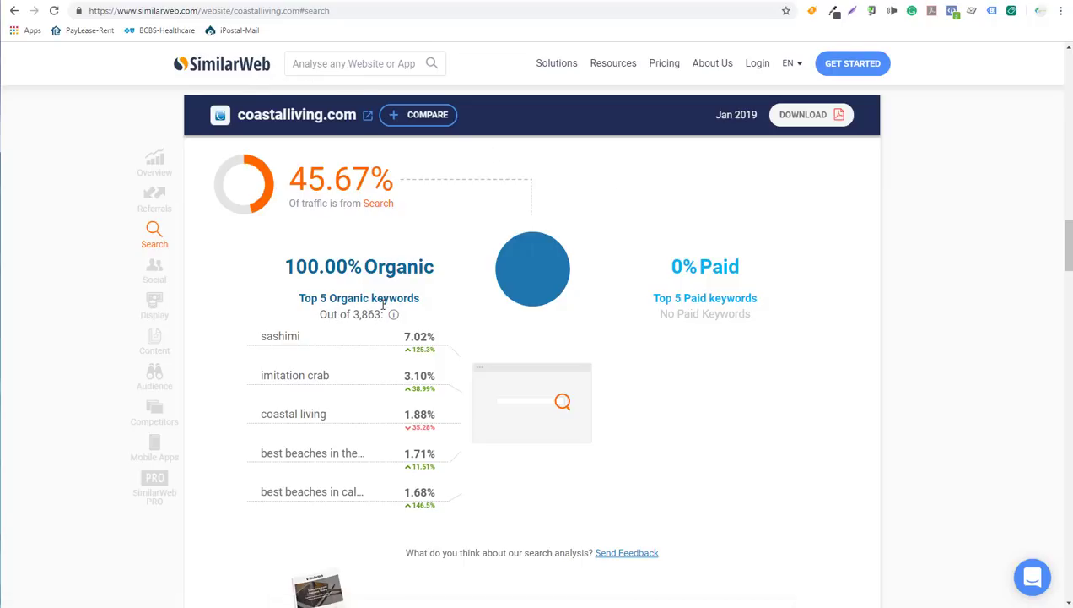
{"action": "scroll", "coordinate": [628, 370], "scroll_direction": "up", "scroll_amount": 1}
{"action": "scroll", "coordinate": [582, 365], "scroll_direction": "up", "scroll_amount": 2}
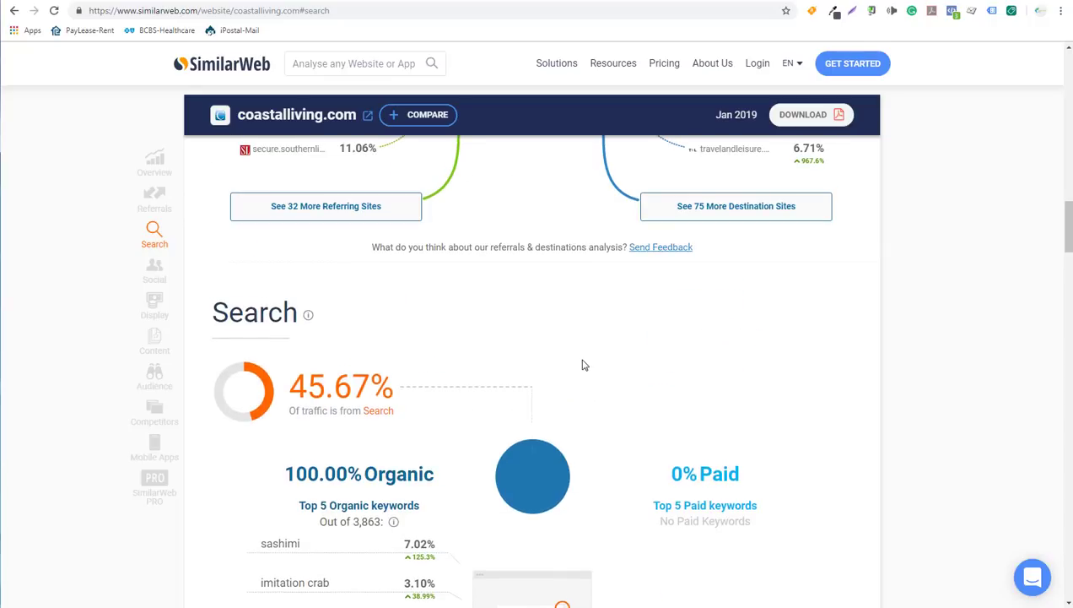
{"action": "scroll", "coordinate": [582, 364], "scroll_direction": "up", "scroll_amount": 5}
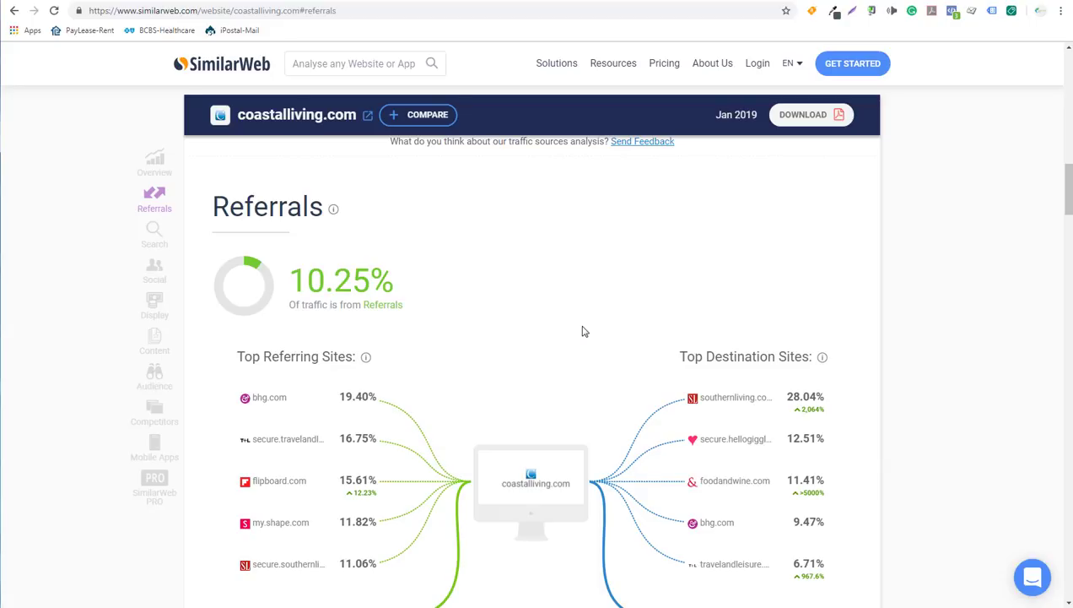
- Switch to Screaming Frog's SEO Spider page and highlight the Find Broken Links feature
{"action": "key", "text": "ctrl+Tab"}
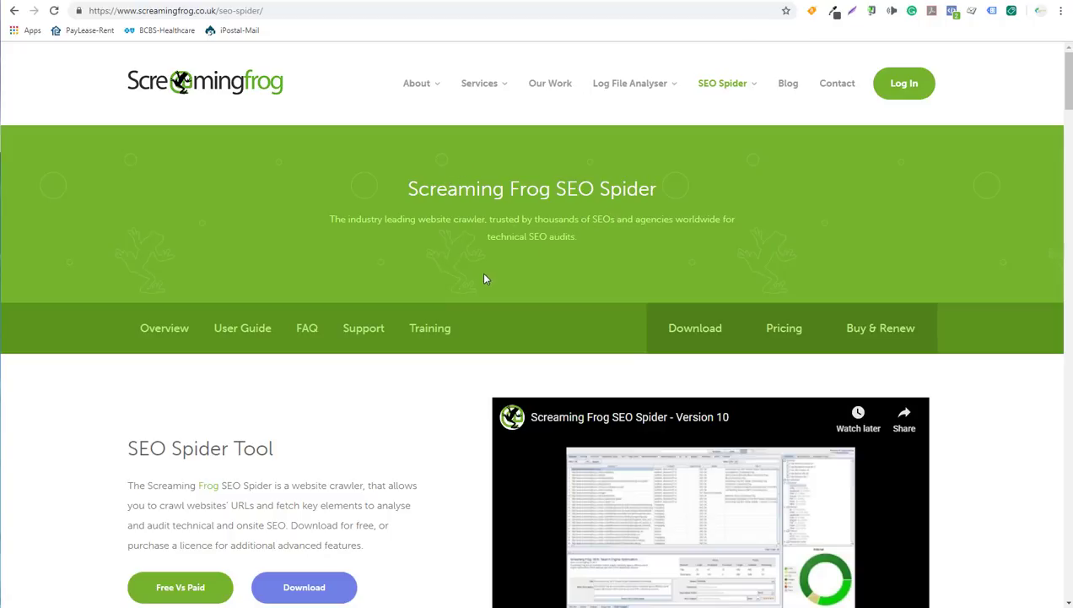
{"action": "scroll", "coordinate": [397, 471], "scroll_direction": "down", "scroll_amount": 1}
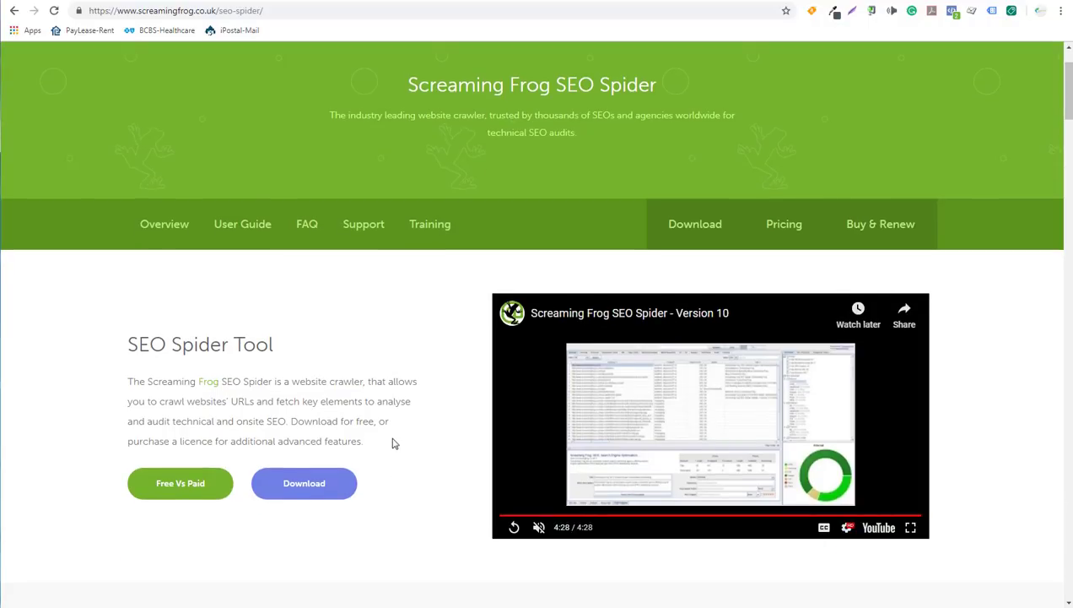
{"action": "scroll", "coordinate": [400, 421], "scroll_direction": "down", "scroll_amount": 2}
{"action": "scroll", "coordinate": [413, 401], "scroll_direction": "down", "scroll_amount": 4}
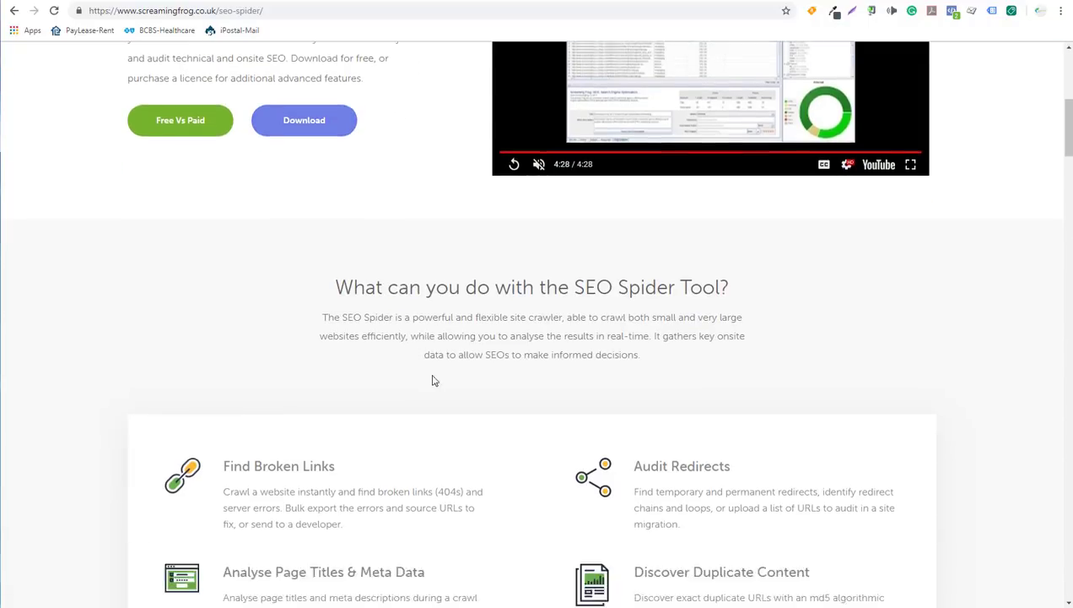
{"action": "scroll", "coordinate": [446, 303], "scroll_direction": "down", "scroll_amount": 1}
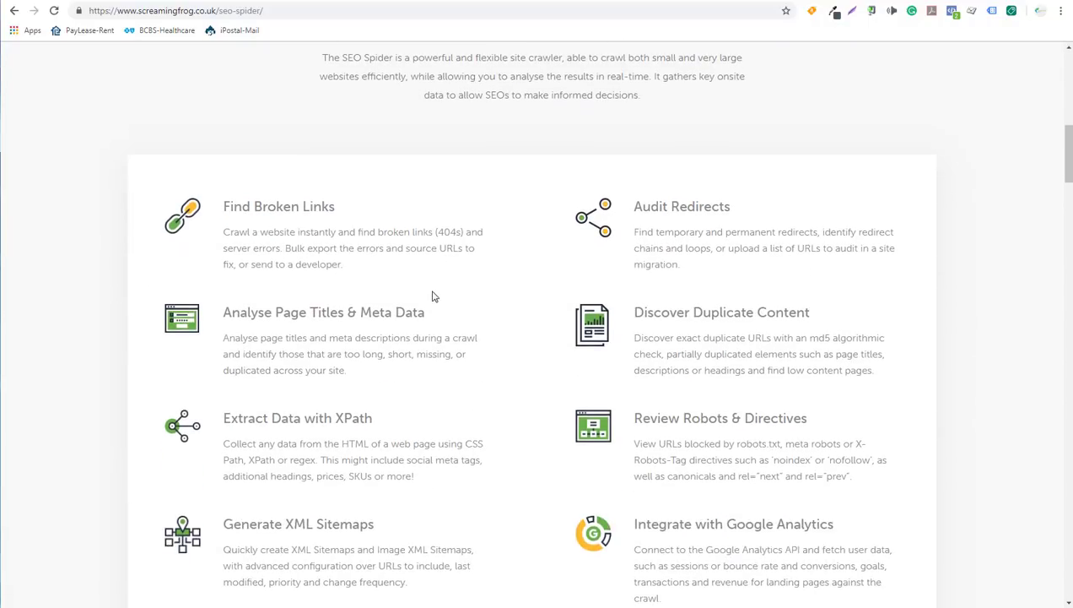
{"action": "left_click_drag", "start_coordinate": [228, 206], "coordinate": [325, 206]}
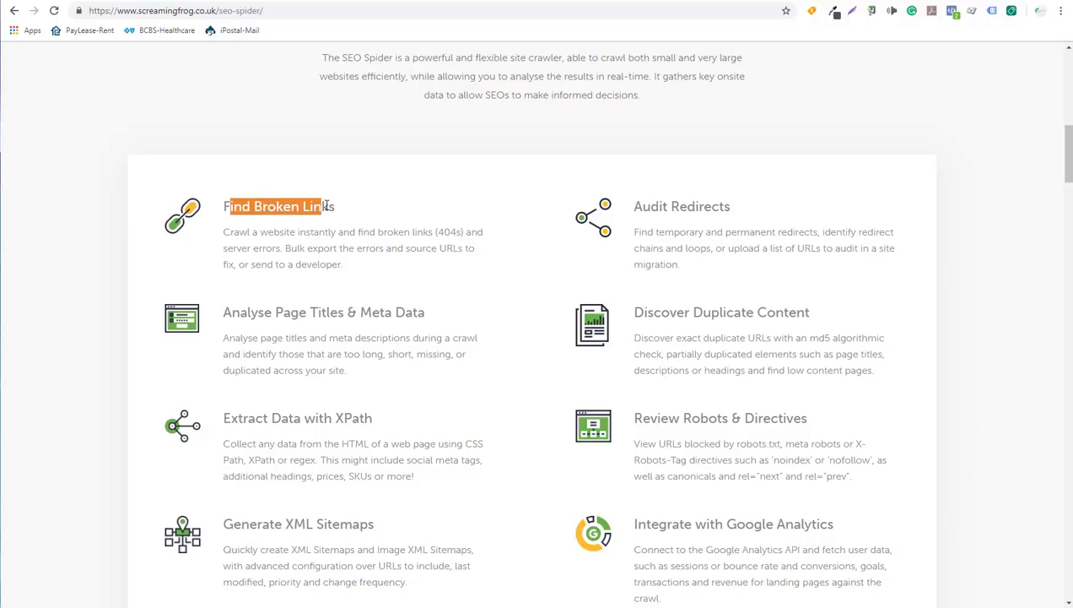
{"action": "left_click", "coordinate": [327, 207]}
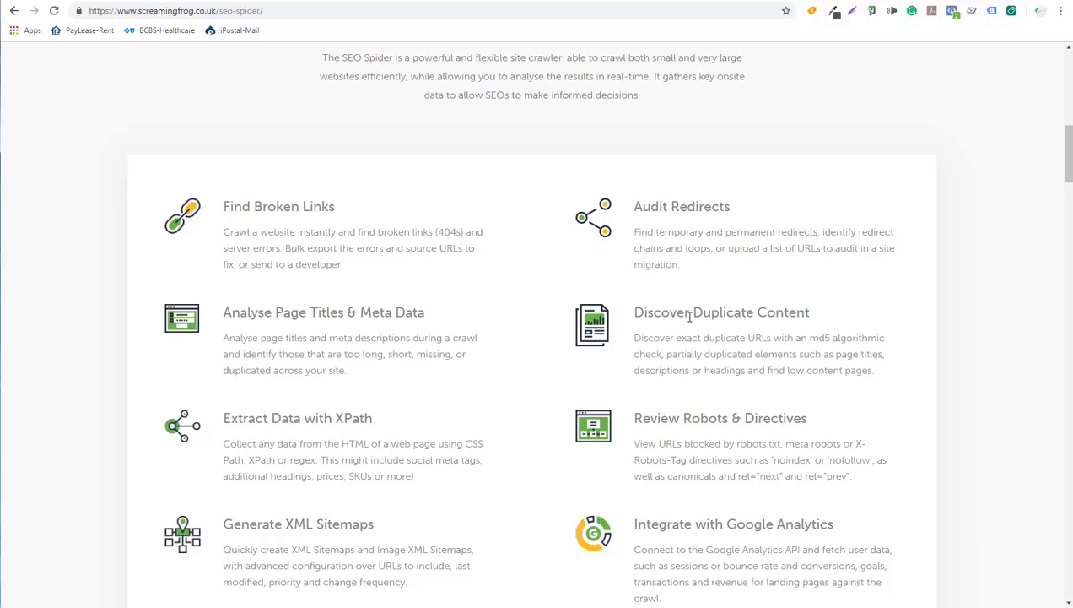
- Highlight Discover Duplicate Content and scroll through the Free versus Paid version table
{"action": "left_click_drag", "start_coordinate": [710, 318], "coordinate": [790, 331]}
{"action": "left_click", "coordinate": [799, 336]}
{"action": "scroll", "coordinate": [523, 432], "scroll_direction": "down", "scroll_amount": 1}
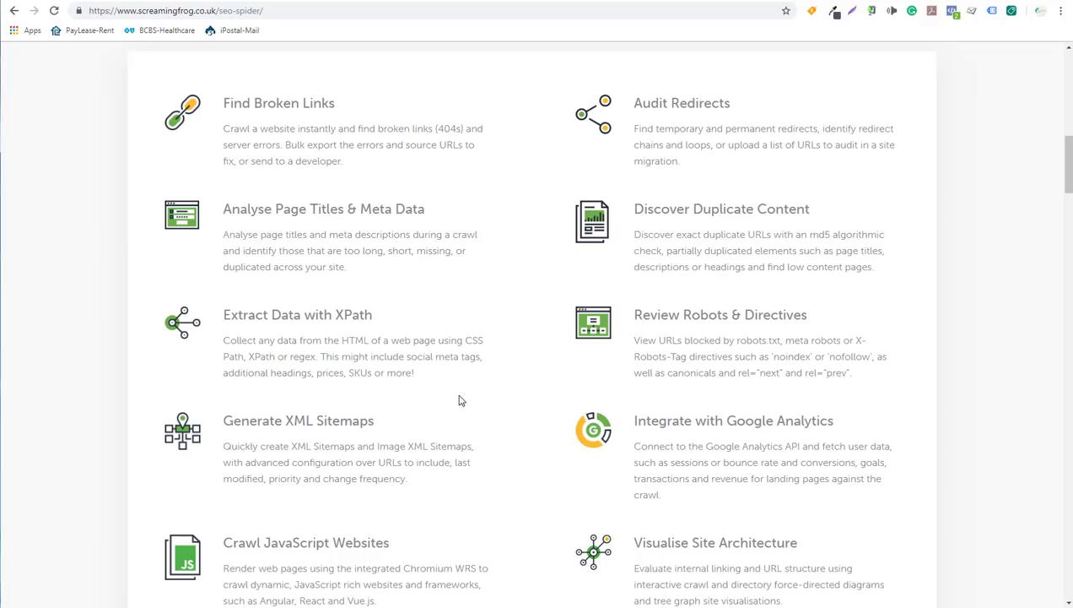
{"action": "scroll", "coordinate": [463, 291], "scroll_direction": "up", "scroll_amount": 1}
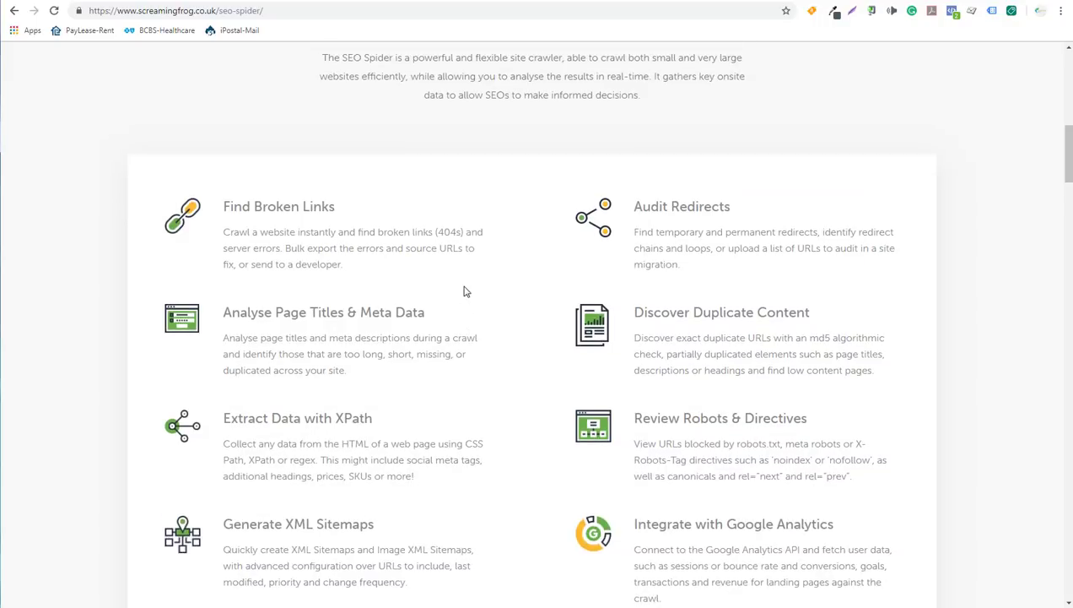
{"action": "scroll", "coordinate": [463, 291], "scroll_direction": "down", "scroll_amount": 6}
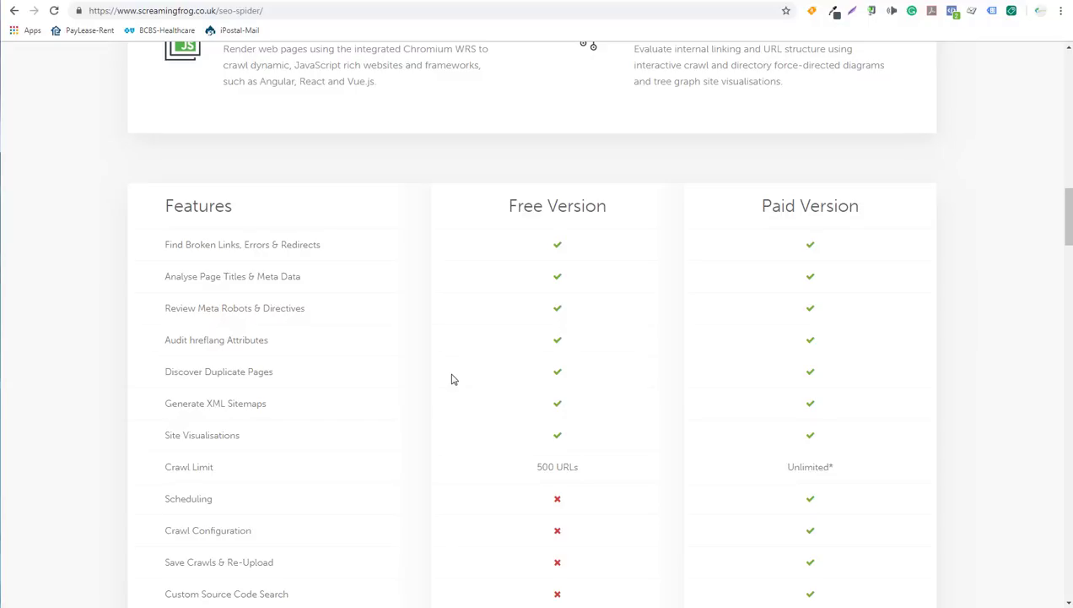
{"action": "scroll", "coordinate": [451, 379], "scroll_direction": "up", "scroll_amount": 5}
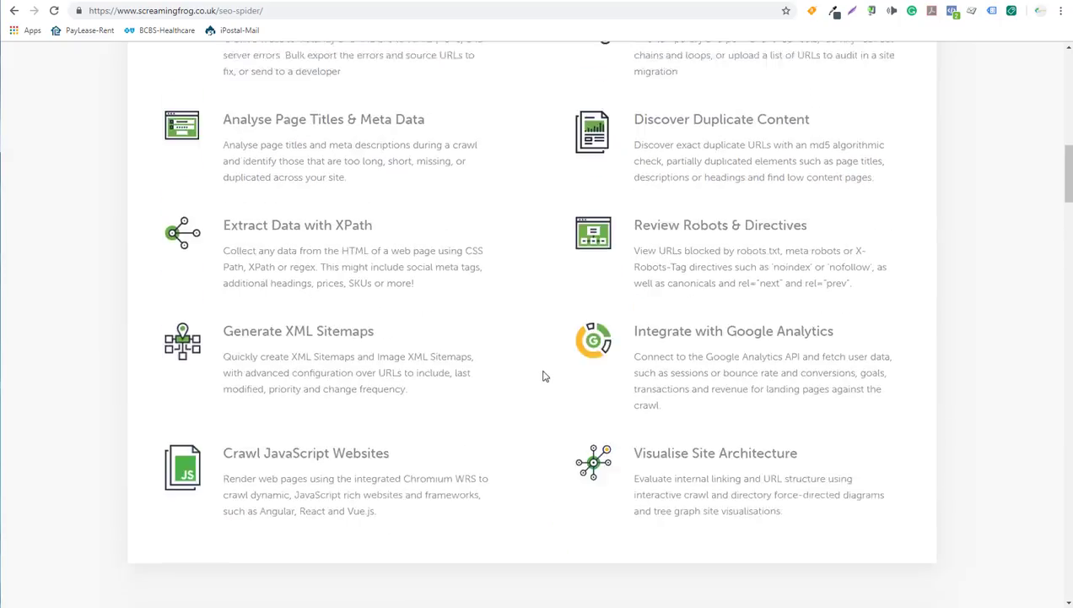
{"action": "scroll", "coordinate": [507, 380], "scroll_direction": "up", "scroll_amount": 6}
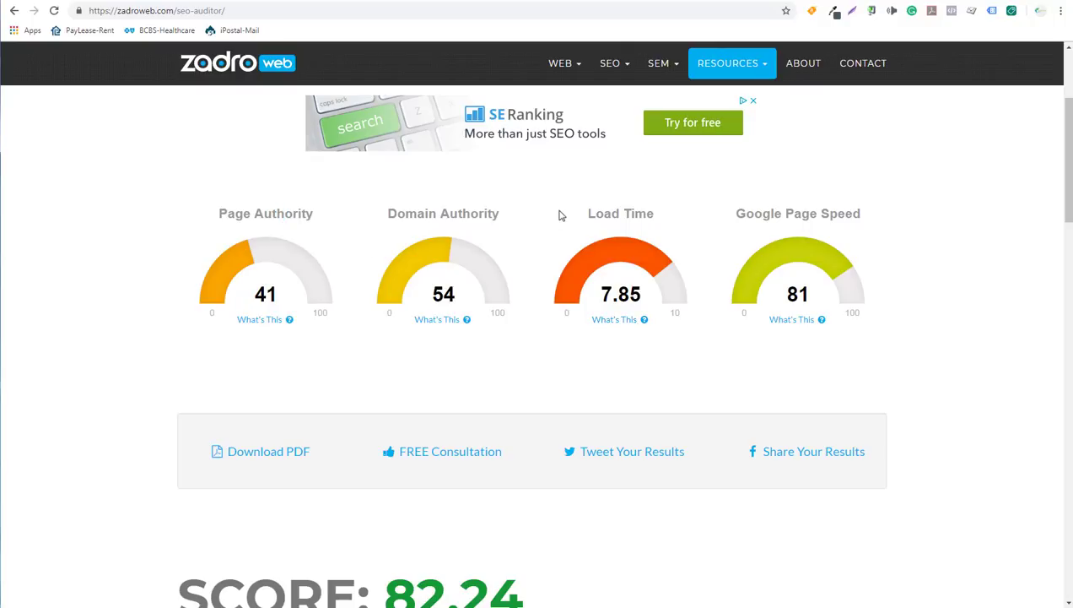
- Highlight the Load Time gauge and the 82.24 audit score, then scroll to the results breakdown
{"action": "left_click_drag", "start_coordinate": [587, 213], "coordinate": [597, 213]}
{"action": "left_click", "coordinate": [653, 214]}
{"action": "scroll", "coordinate": [91, 292], "scroll_direction": "down", "scroll_amount": 5}
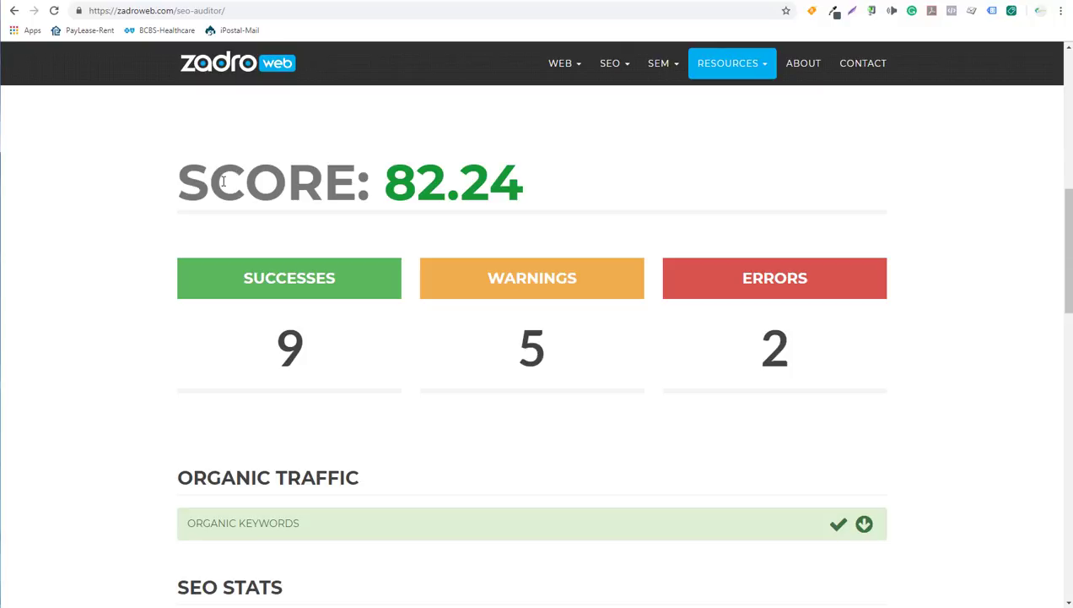
{"action": "left_click_drag", "start_coordinate": [209, 181], "coordinate": [469, 182]}
{"action": "left_click", "coordinate": [469, 181]}
{"action": "scroll", "coordinate": [906, 335], "scroll_direction": "down", "scroll_amount": 4}
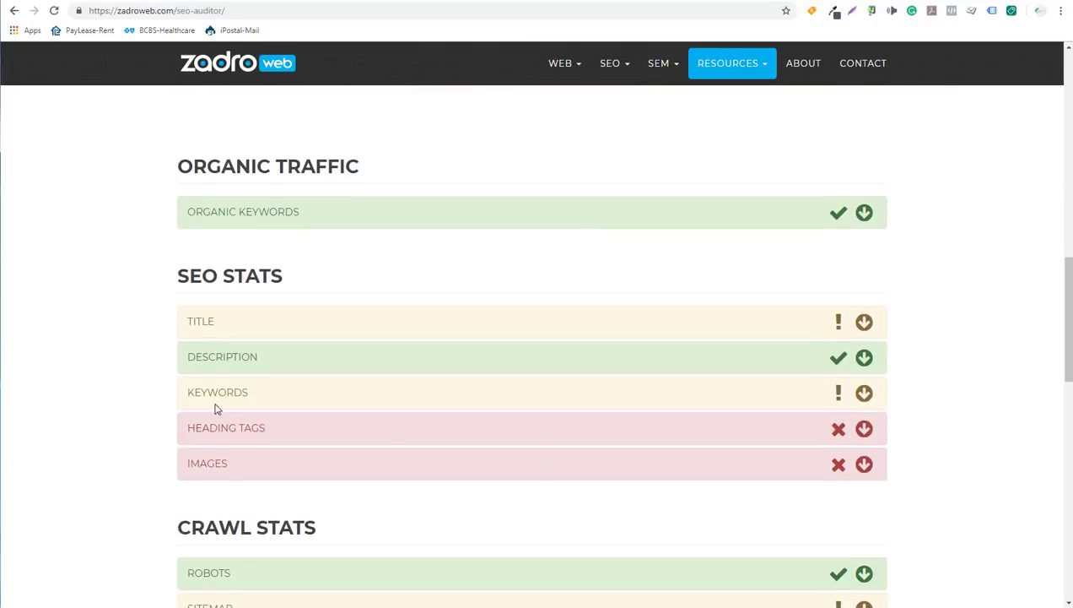
- Expand the Heading Tags check and highlight its list of 5 H2 headings
{"action": "left_click", "coordinate": [326, 434]}
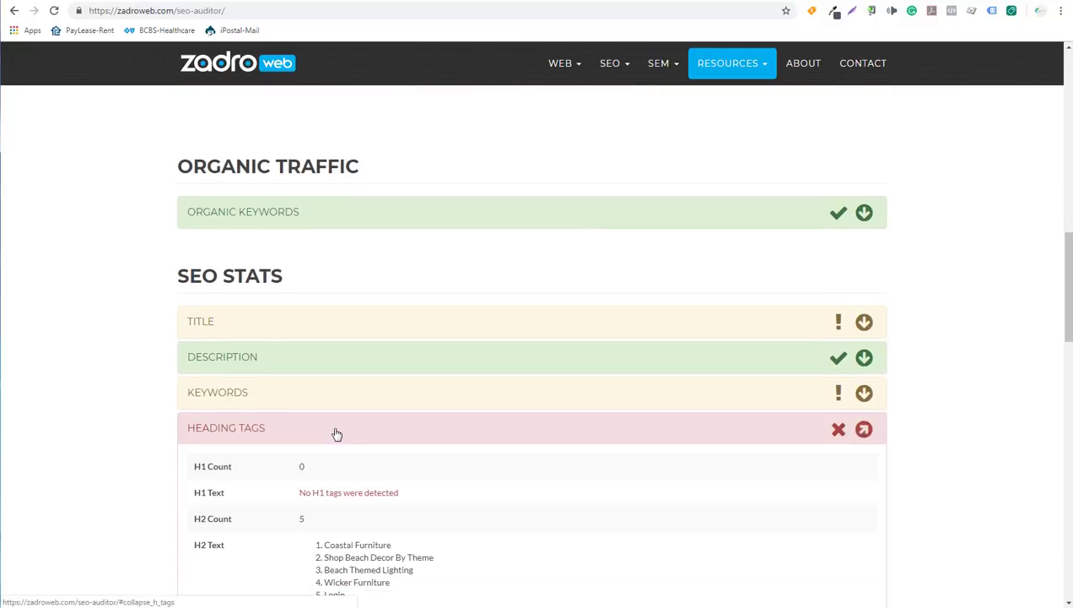
{"action": "scroll", "coordinate": [426, 421], "scroll_direction": "down", "scroll_amount": 3}
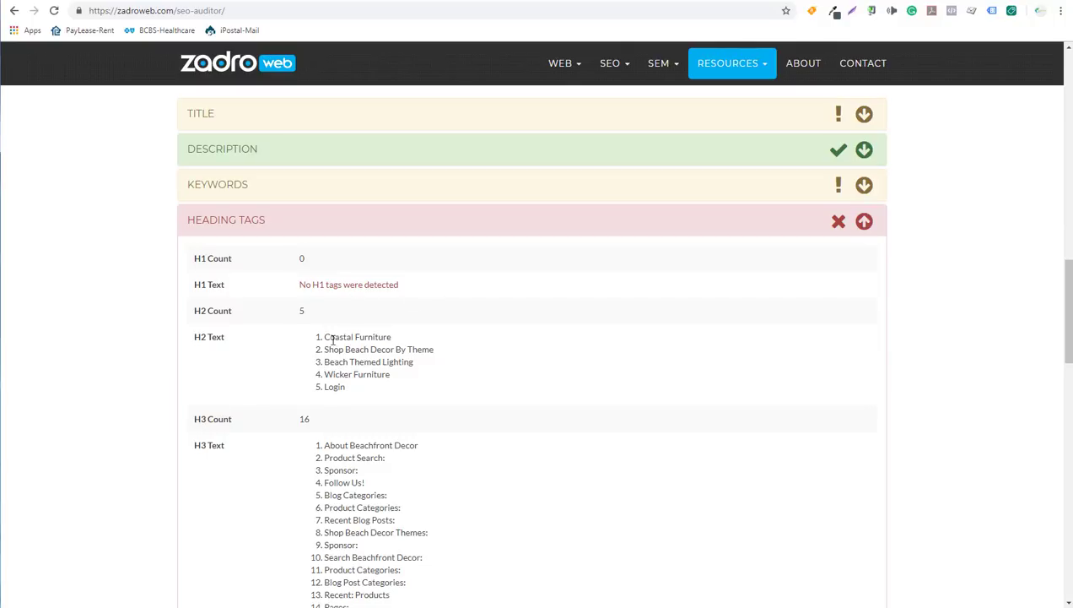
{"action": "left_click_drag", "start_coordinate": [325, 338], "coordinate": [392, 382]}
{"action": "left_click", "coordinate": [409, 385]}
- Highlight the 16 H3 headings and the heading-tags advice text
{"action": "scroll", "coordinate": [472, 343], "scroll_direction": "down", "scroll_amount": 2}
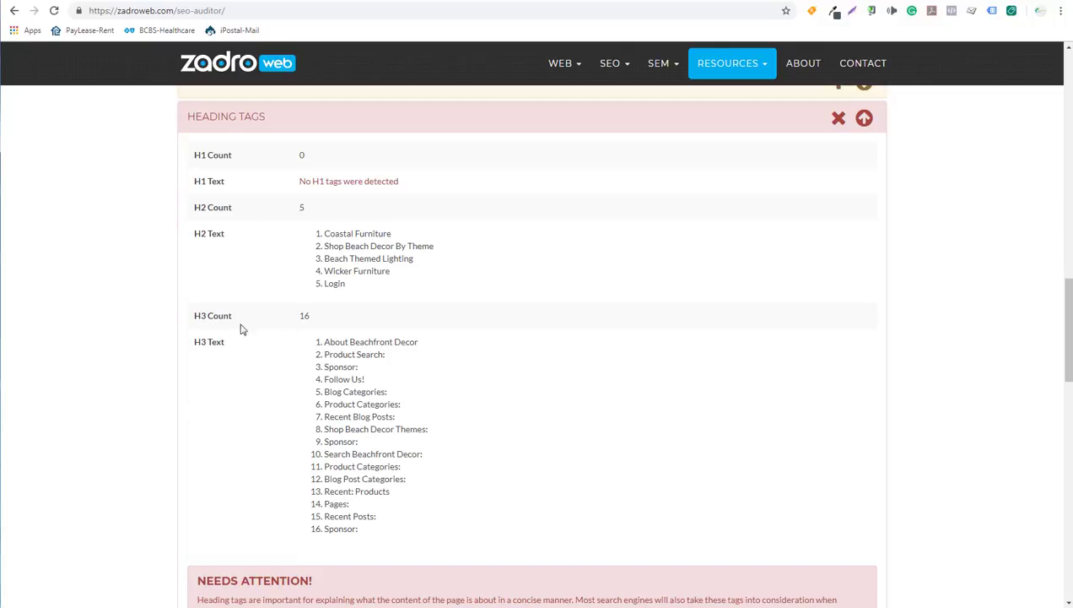
{"action": "left_click_drag", "start_coordinate": [349, 340], "coordinate": [354, 456]}
{"action": "left_click", "coordinate": [458, 474]}
{"action": "scroll", "coordinate": [597, 342], "scroll_direction": "down", "scroll_amount": 4}
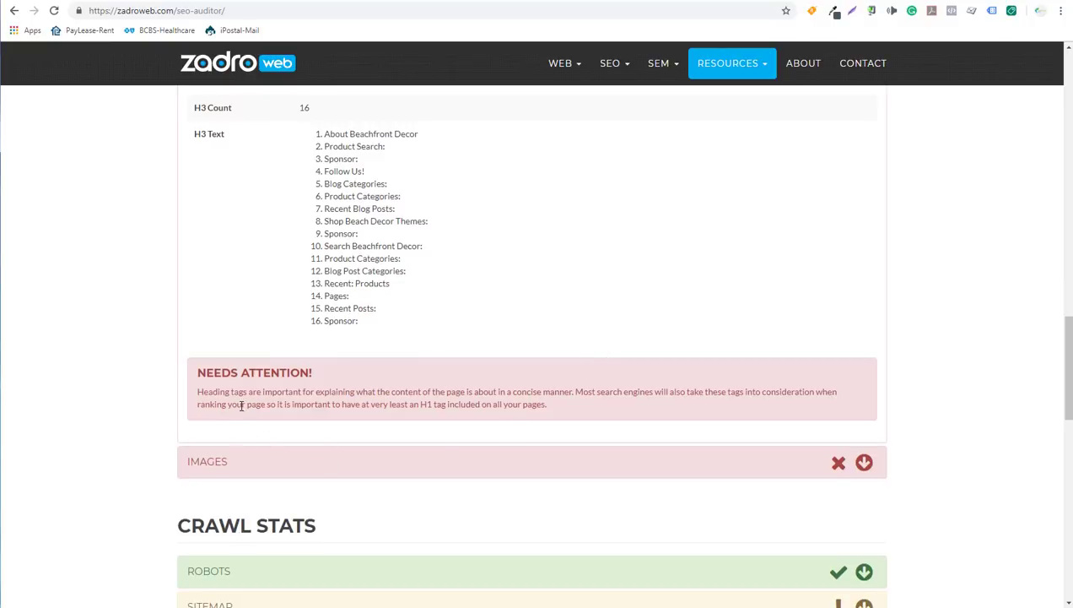
{"action": "left_click_drag", "start_coordinate": [253, 392], "coordinate": [408, 402]}
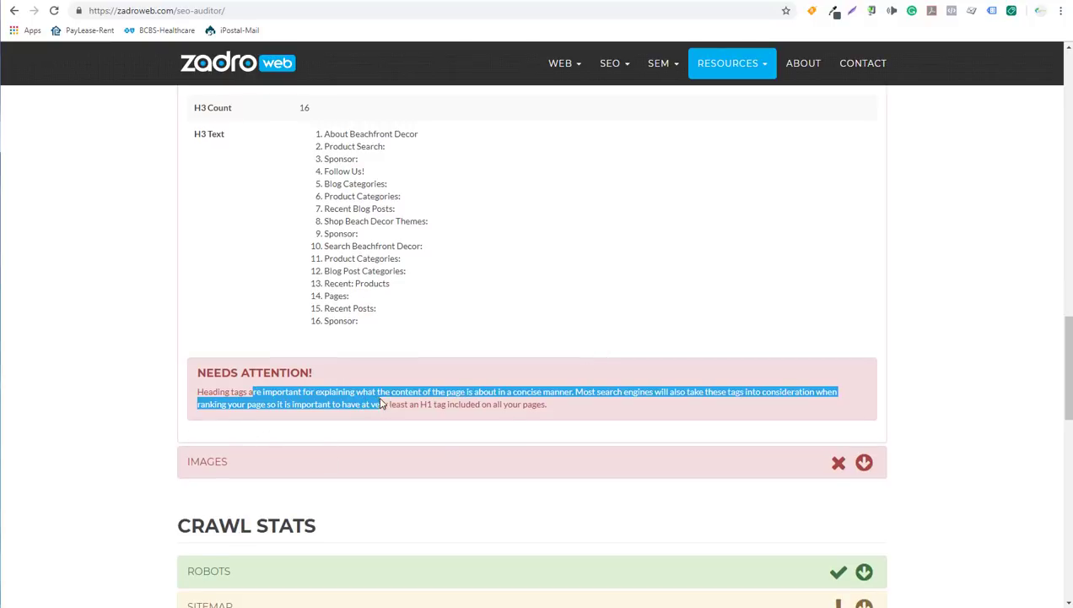
{"action": "left_click", "coordinate": [412, 396]}
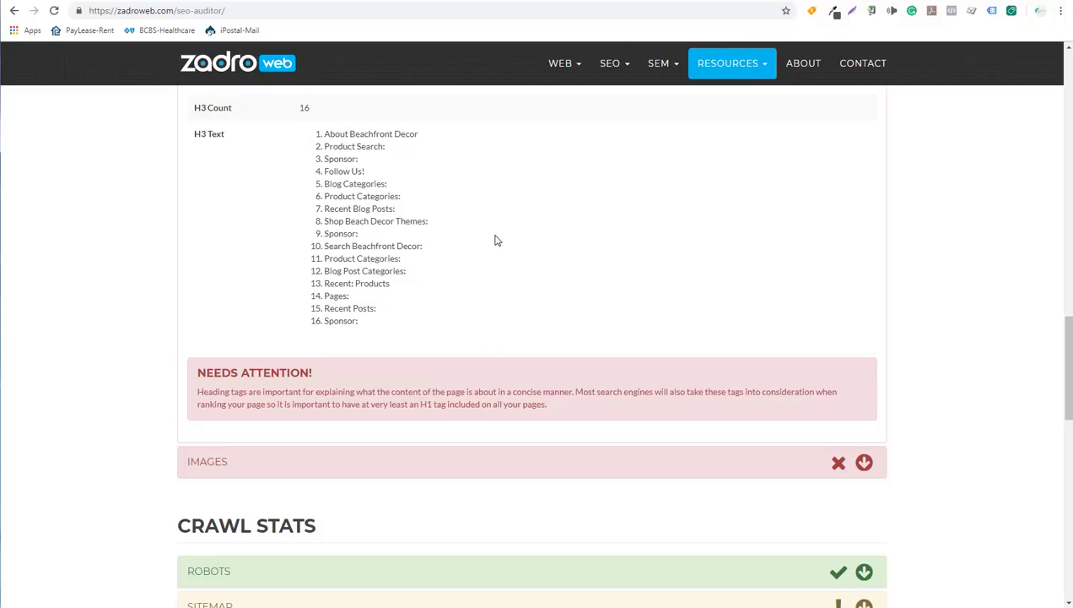
{"action": "scroll", "coordinate": [483, 249], "scroll_direction": "up", "scroll_amount": 4}
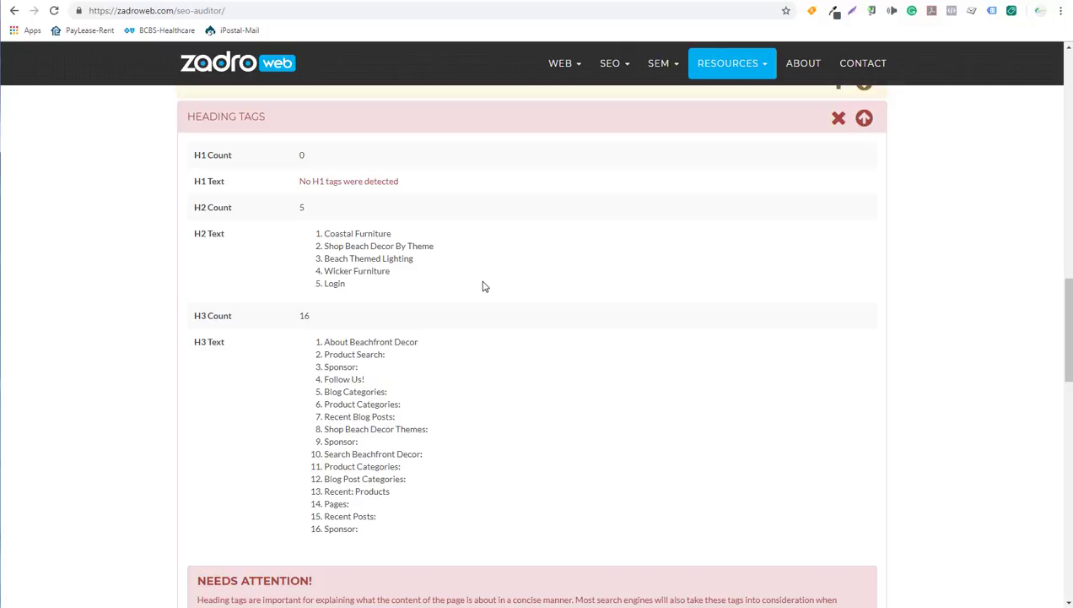
{"action": "scroll", "coordinate": [481, 296], "scroll_direction": "down", "scroll_amount": 4}
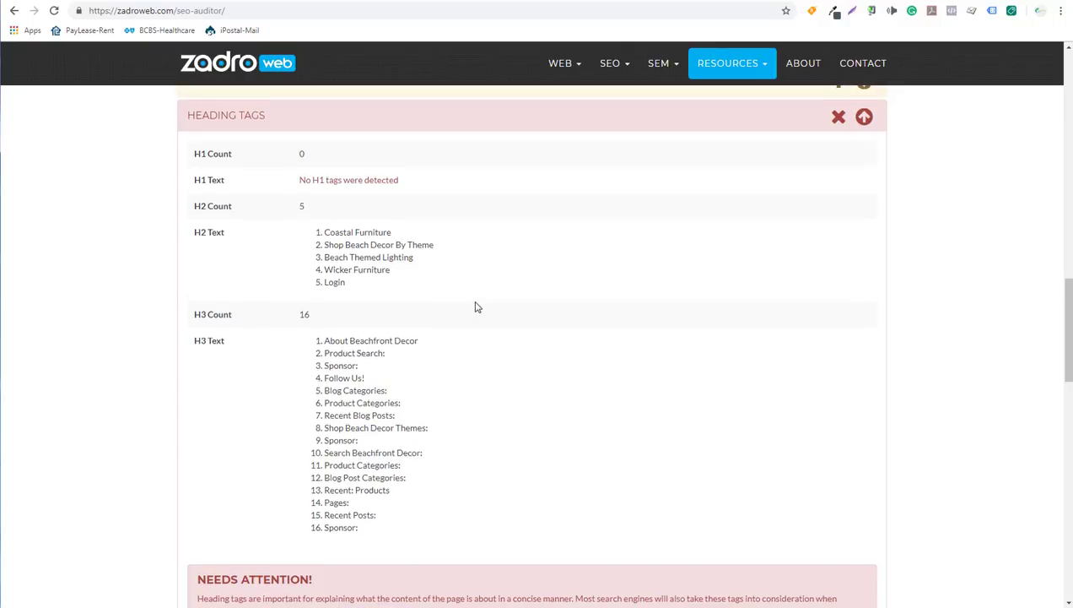
- Expand the Images check and scroll its source and alt-text table from logo.png to crab-decor-b.jpg
{"action": "left_click", "coordinate": [506, 359]}
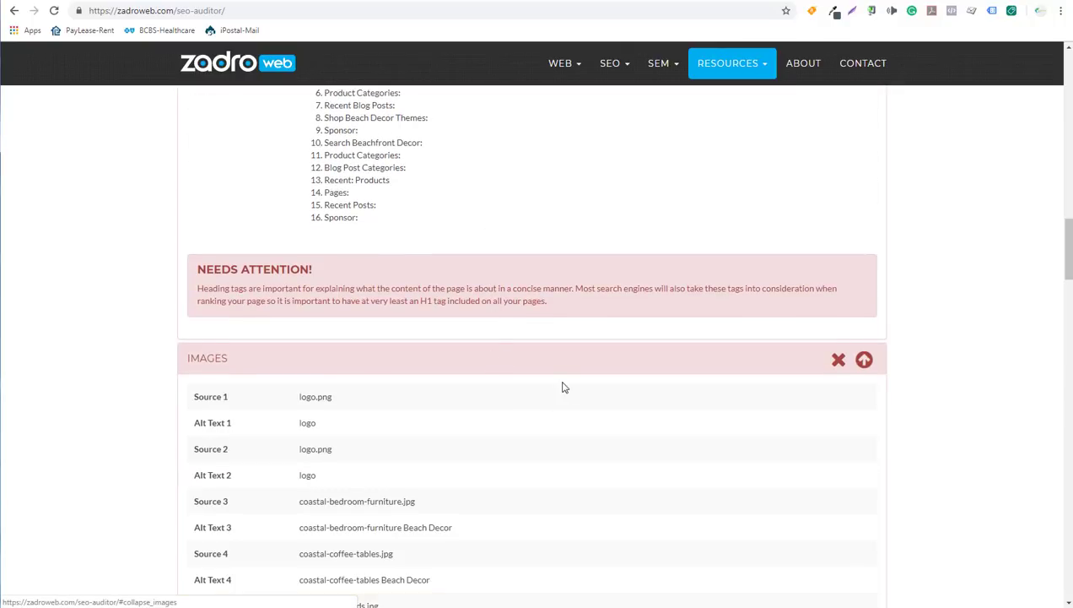
{"action": "scroll", "coordinate": [557, 389], "scroll_direction": "down", "scroll_amount": 3}
{"action": "scroll", "coordinate": [644, 428], "scroll_direction": "down", "scroll_amount": 1}
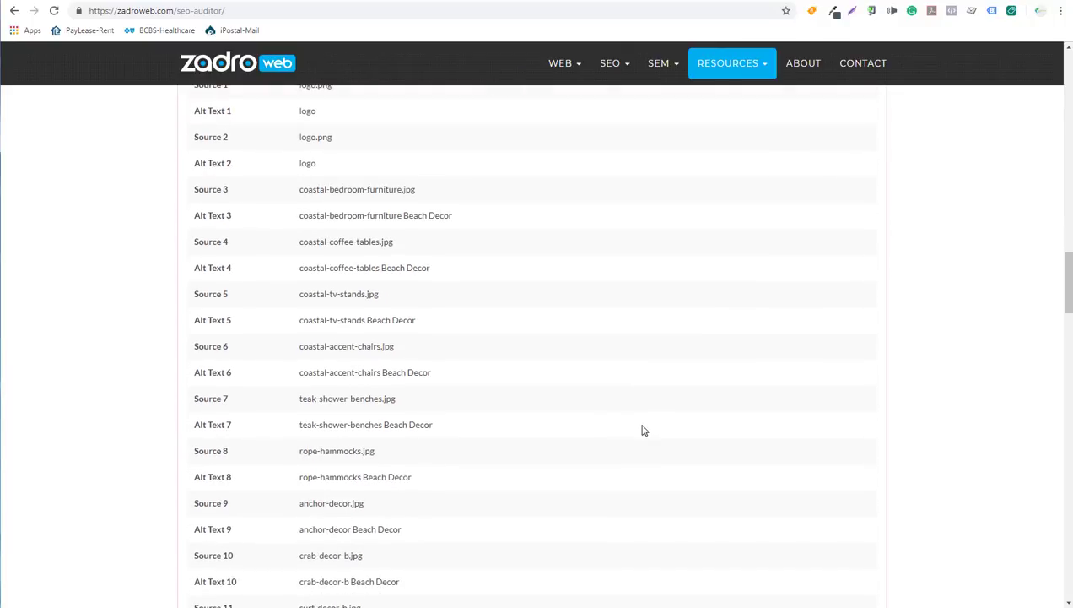